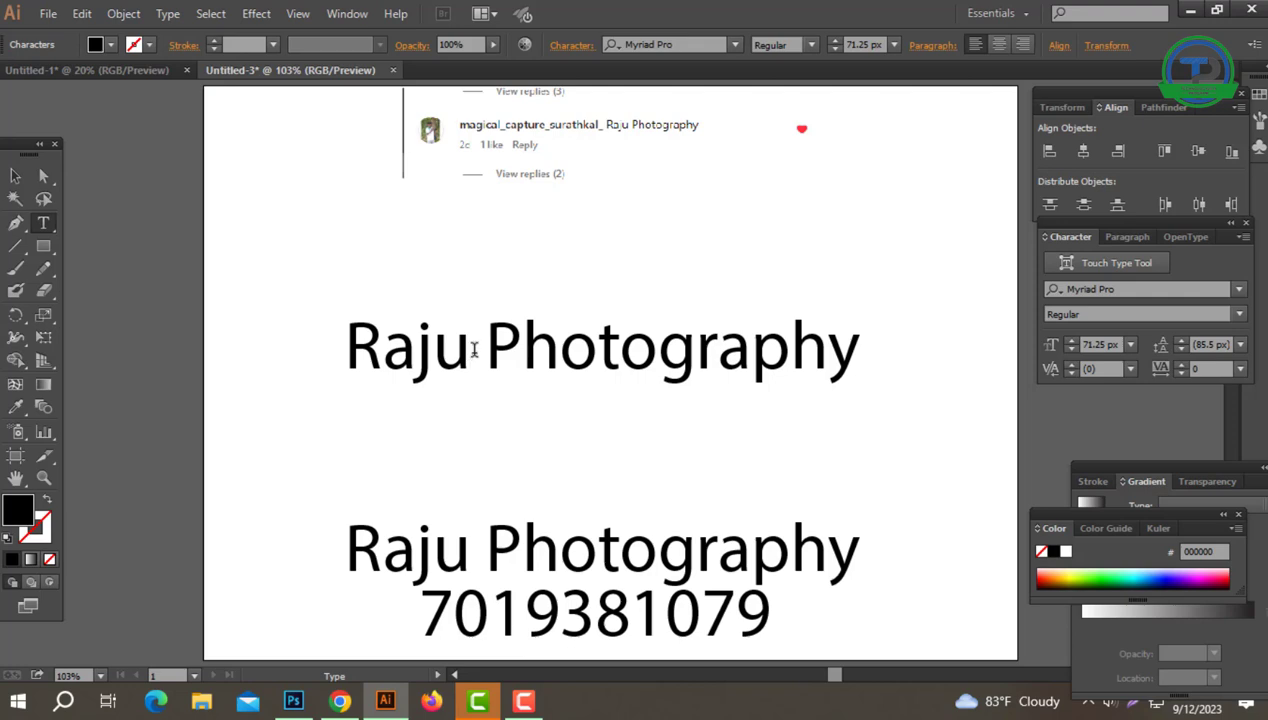
Split "Photography" off the upper title and place it as a separate text object beneath the remaining first word.
{"action": "left_click_drag", "start_coordinate": [474, 348], "coordinate": [900, 368]}
{"action": "key", "text": "ctrl+c"}
{"action": "key", "text": "BackSpace"}
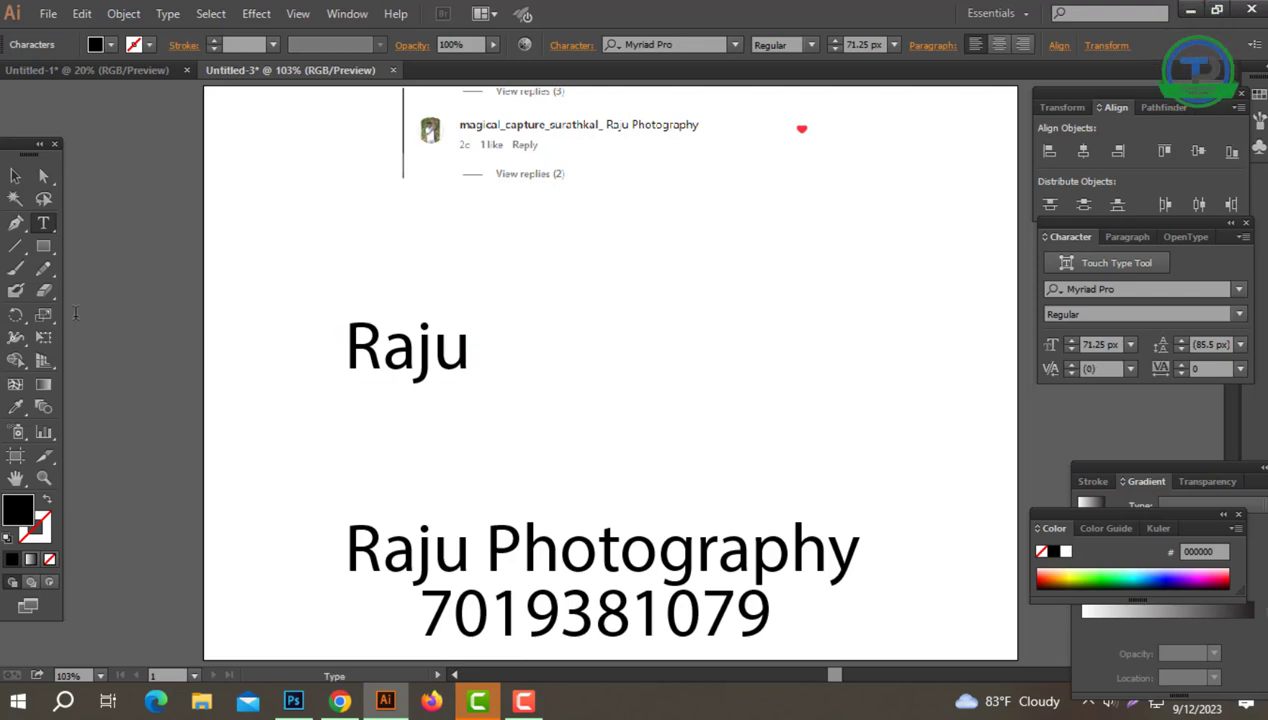
{"action": "left_click", "coordinate": [17, 178]}
{"action": "key", "text": "ctrl+v"}
{"action": "left_click_drag", "start_coordinate": [635, 357], "coordinate": [659, 462]}
Enlarge the title's first word to about 216 px and set its font to Janelotus-Demo.
{"action": "left_click_drag", "start_coordinate": [405, 348], "coordinate": [606, 210]}
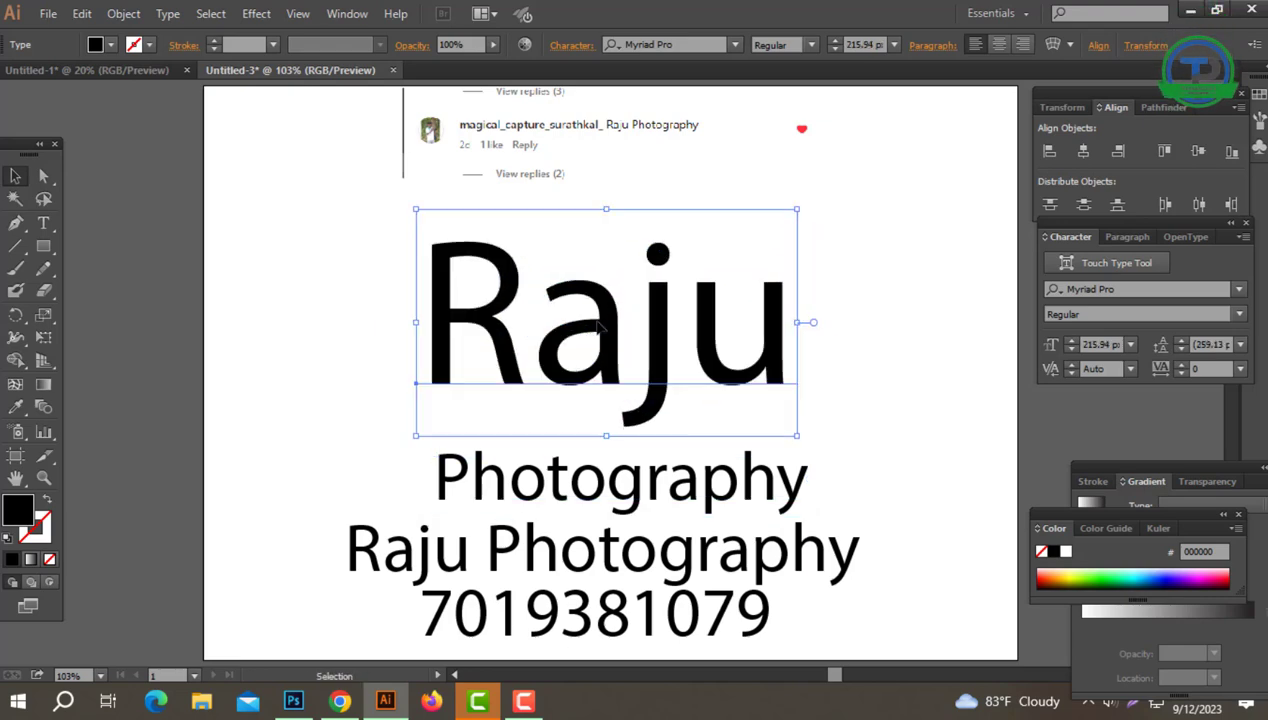
{"action": "left_click_drag", "start_coordinate": [597, 323], "coordinate": [576, 312]}
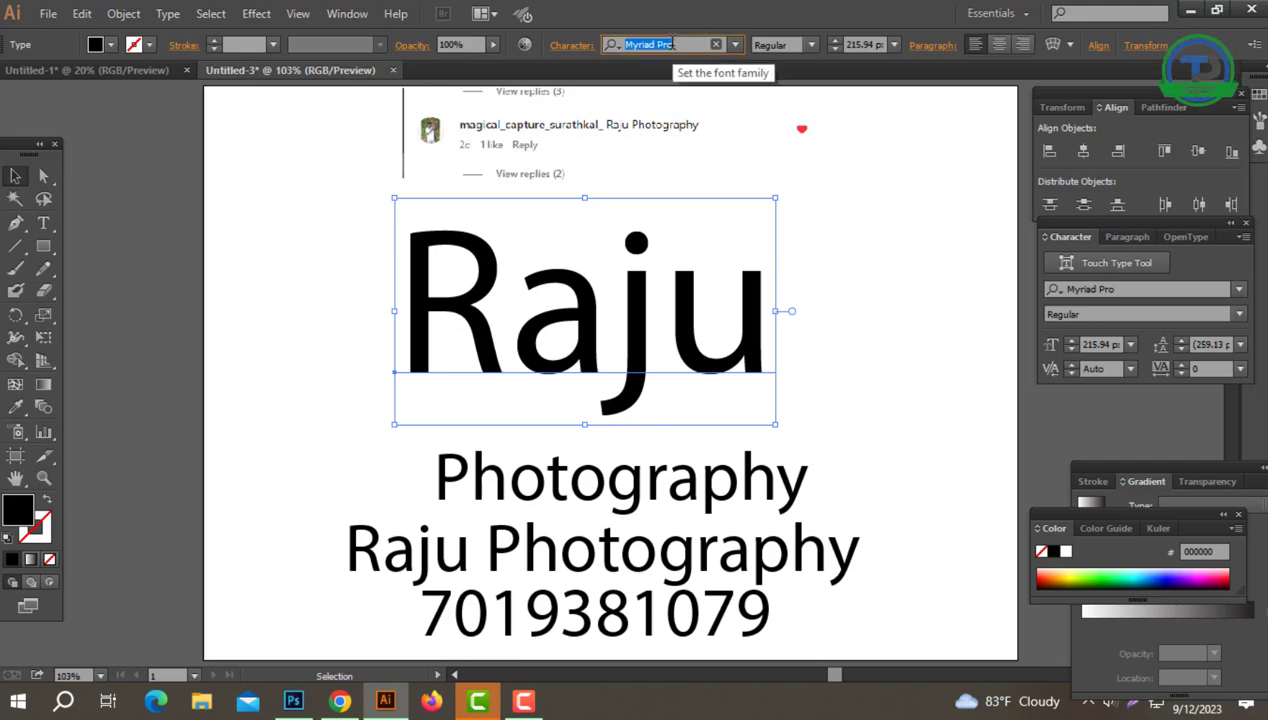
{"action": "type", "text": "jan"}
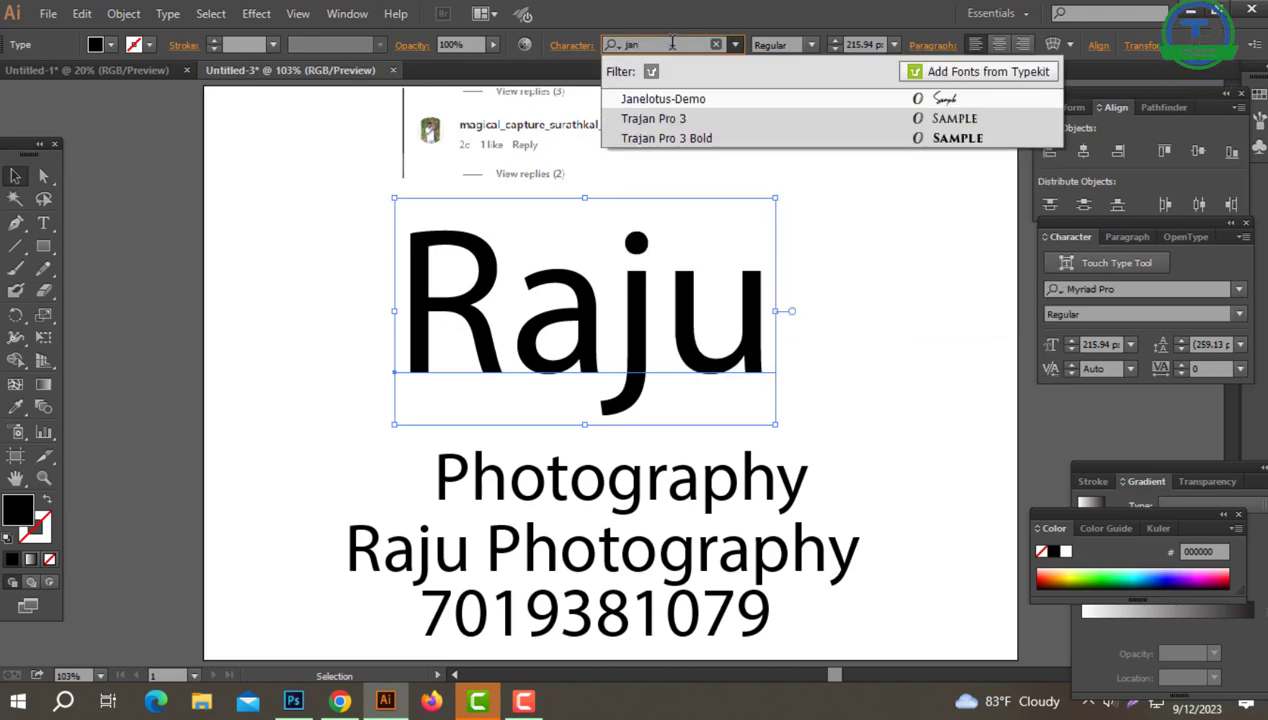
{"action": "left_click", "coordinate": [670, 99]}
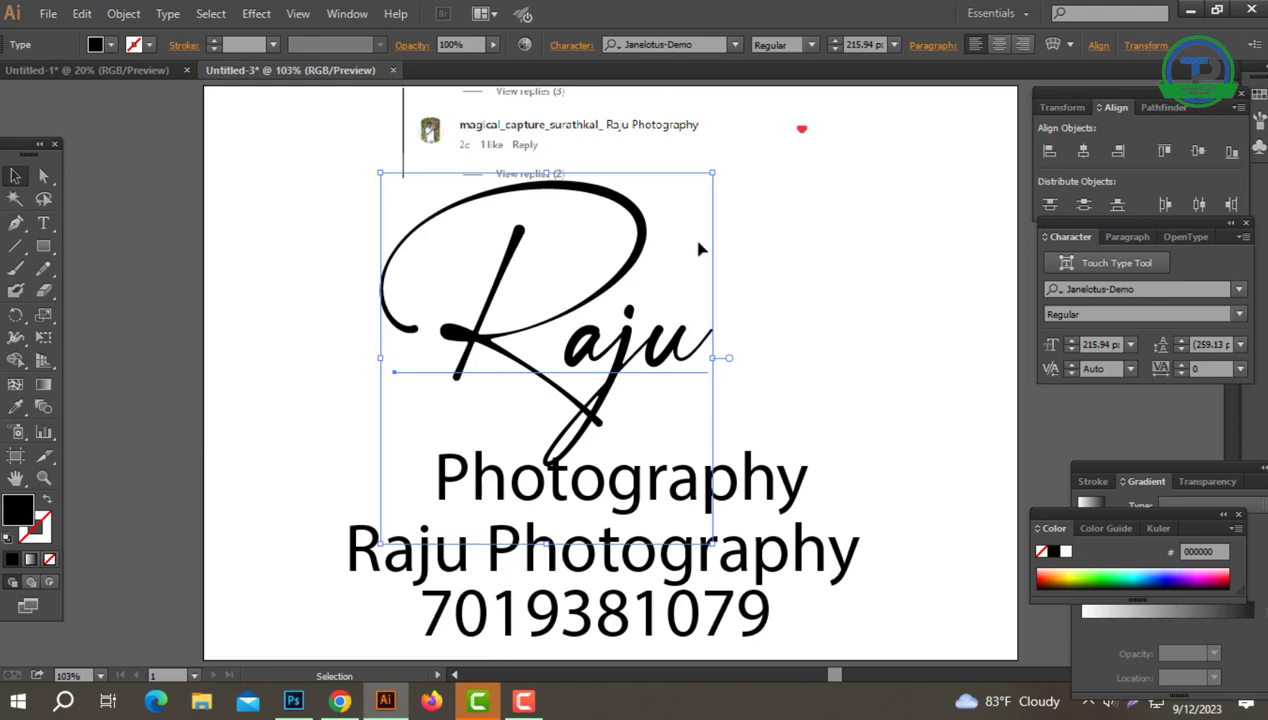
Position the script word toward the artboard's left side and move the separate "Photography" text to its lower right.
{"action": "left_click_drag", "start_coordinate": [637, 352], "coordinate": [608, 370]}
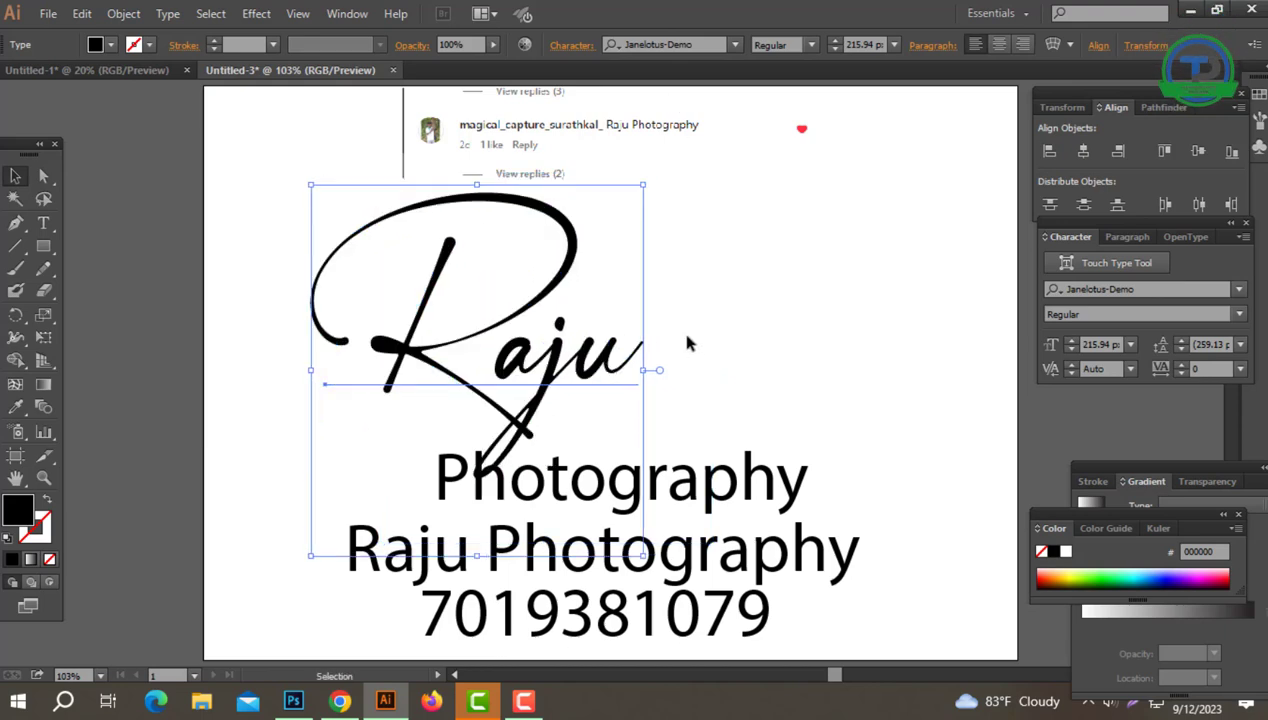
{"action": "left_click_drag", "start_coordinate": [588, 364], "coordinate": [585, 373]}
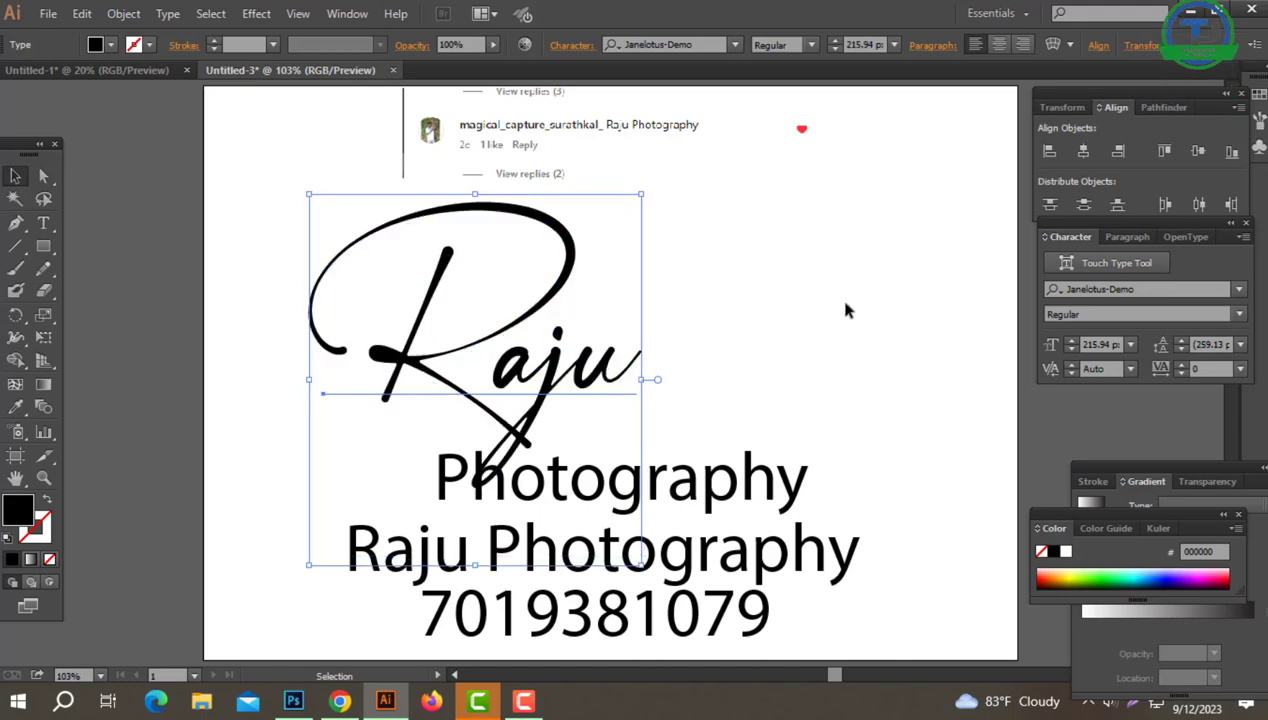
{"action": "left_click", "coordinate": [698, 427]}
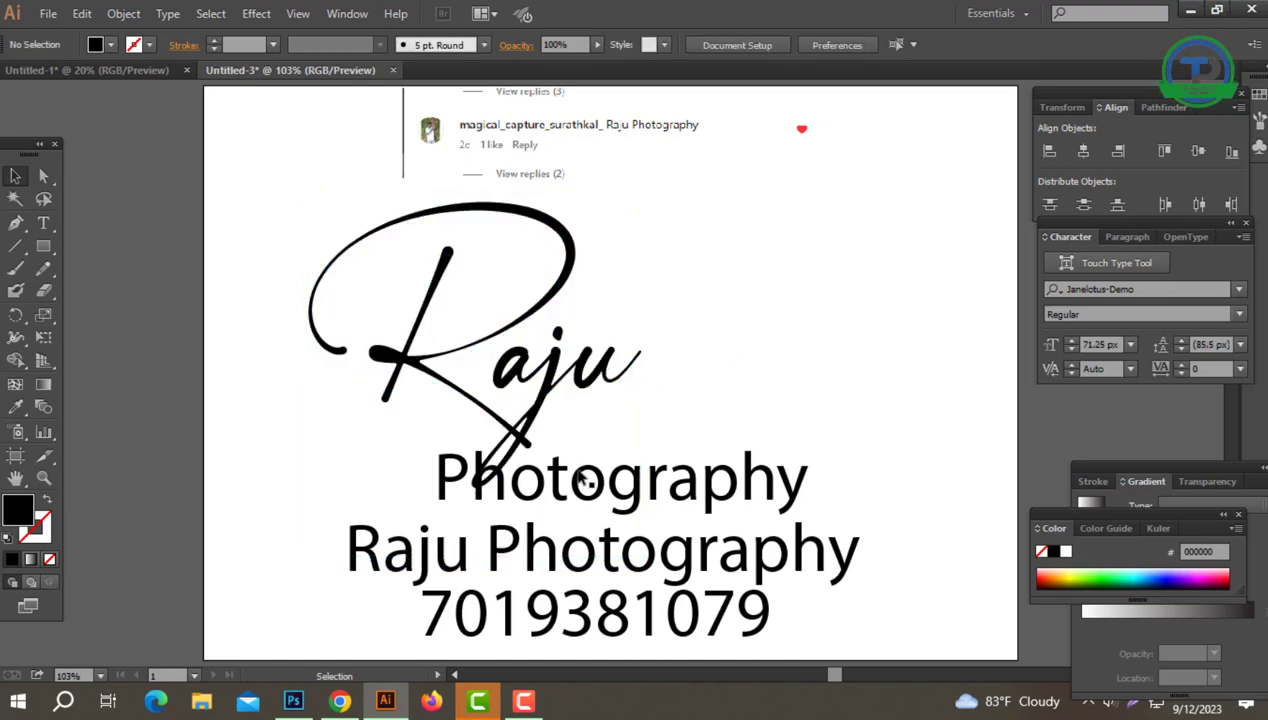
{"action": "left_click_drag", "start_coordinate": [586, 480], "coordinate": [705, 468]}
{"action": "left_click_drag", "start_coordinate": [645, 546], "coordinate": [635, 513]}
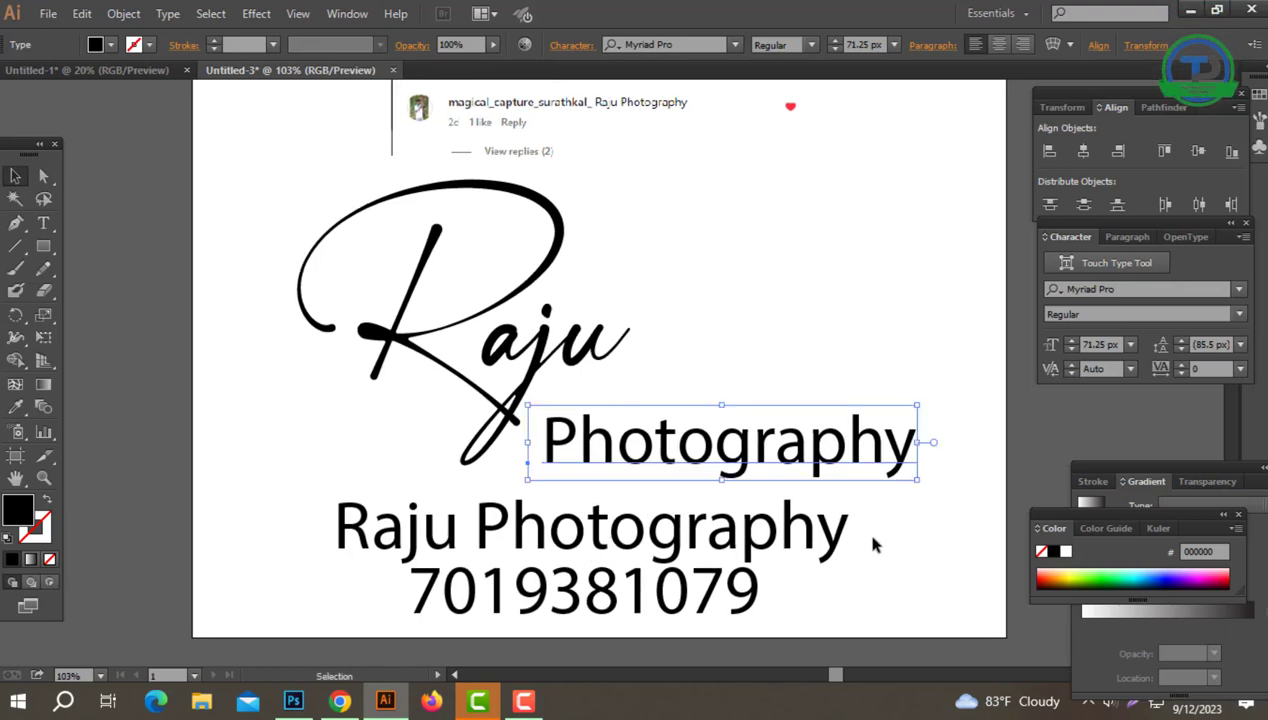
Scale down the business name line and the phone number line together near the bottom of the artboard.
{"action": "left_click", "coordinate": [570, 532]}
{"action": "left_click", "coordinate": [883, 552]}
{"action": "left_click", "coordinate": [718, 540]}
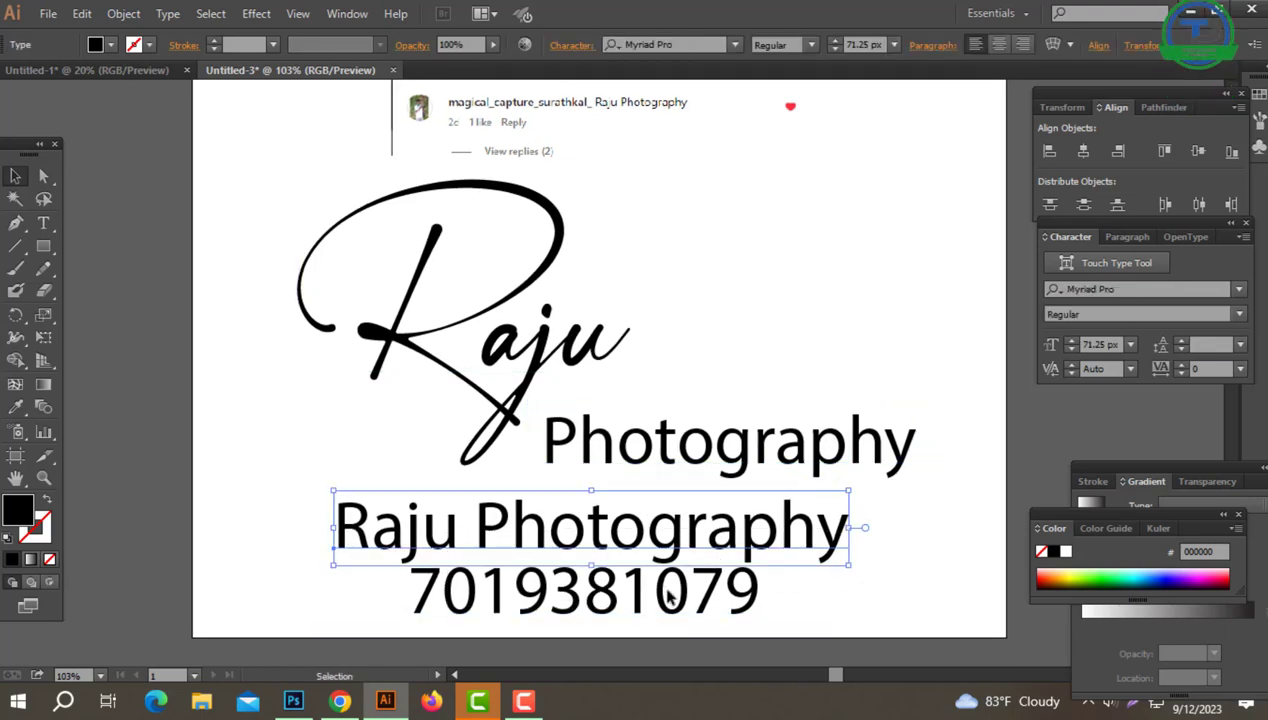
{"action": "left_click", "coordinate": [600, 590]}
{"action": "left_click", "coordinate": [595, 505], "text": "shift"}
{"action": "left_click_drag", "start_coordinate": [590, 493], "coordinate": [590, 576]}
{"action": "left_click", "coordinate": [827, 547]}
Nudge the separate "Photography" text closer to the script word, set its font to Nexa-Bold and convert it to uppercase.
{"action": "left_click_drag", "start_coordinate": [690, 453], "coordinate": [651, 420]}
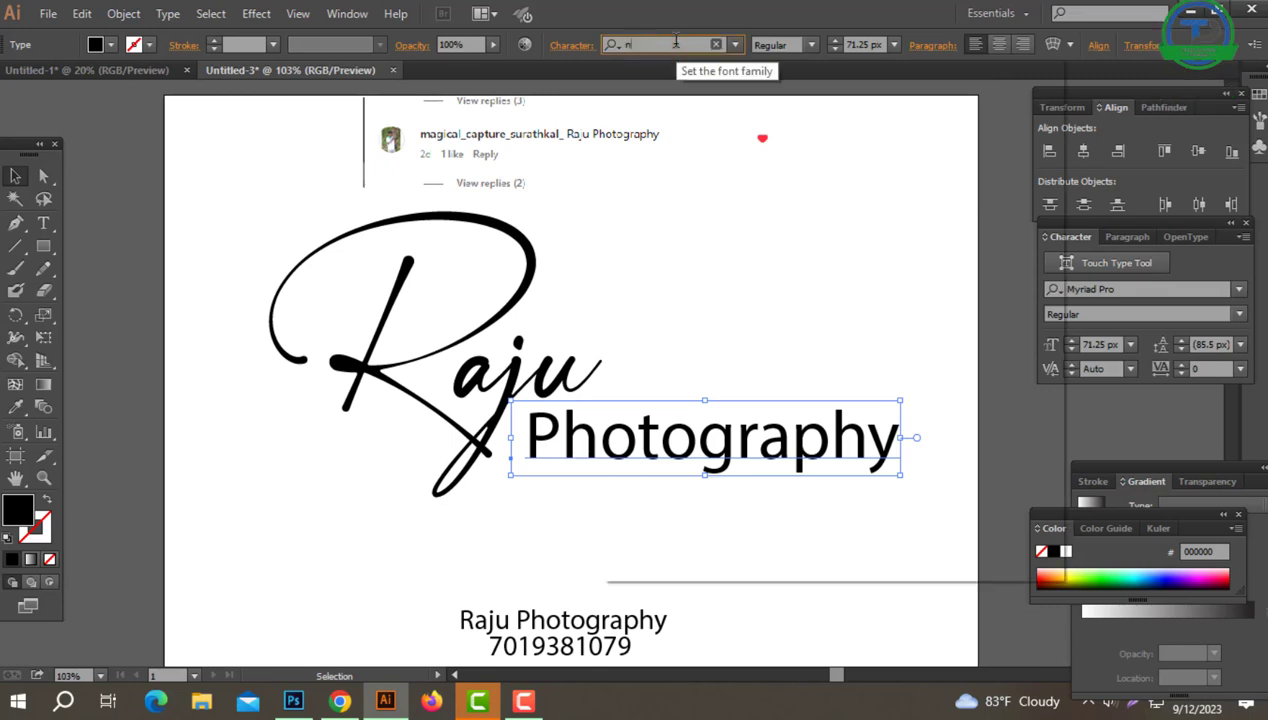
{"action": "type", "text": "nexa"}
{"action": "key", "text": "Return"}
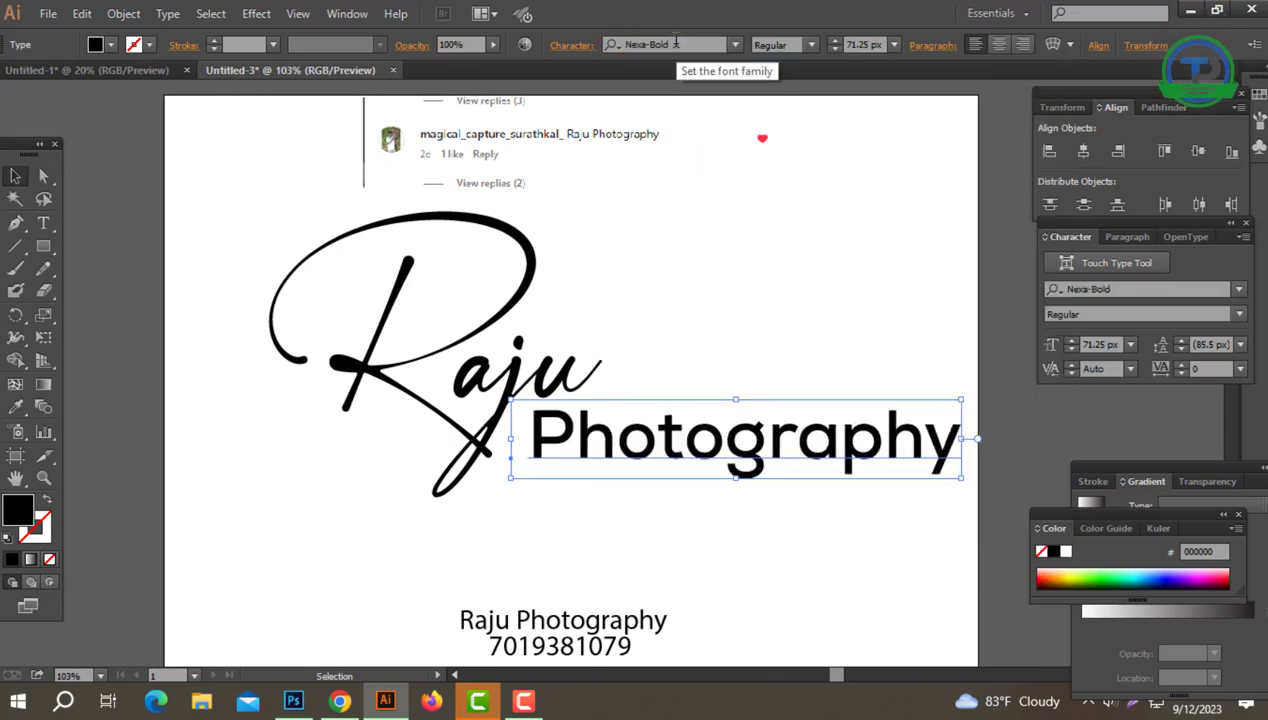
{"action": "left_click", "coordinate": [168, 14]}
{"action": "mouse_move", "coordinate": [281, 293]}
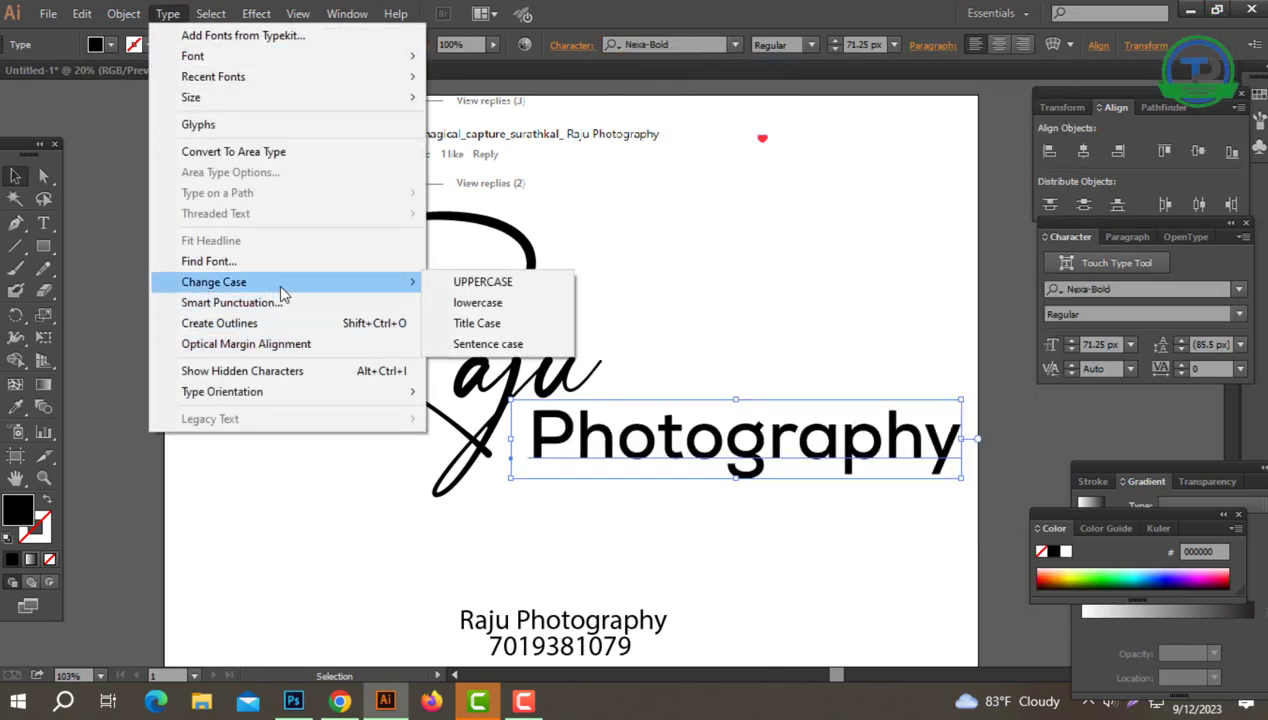
{"action": "left_click", "coordinate": [521, 289]}
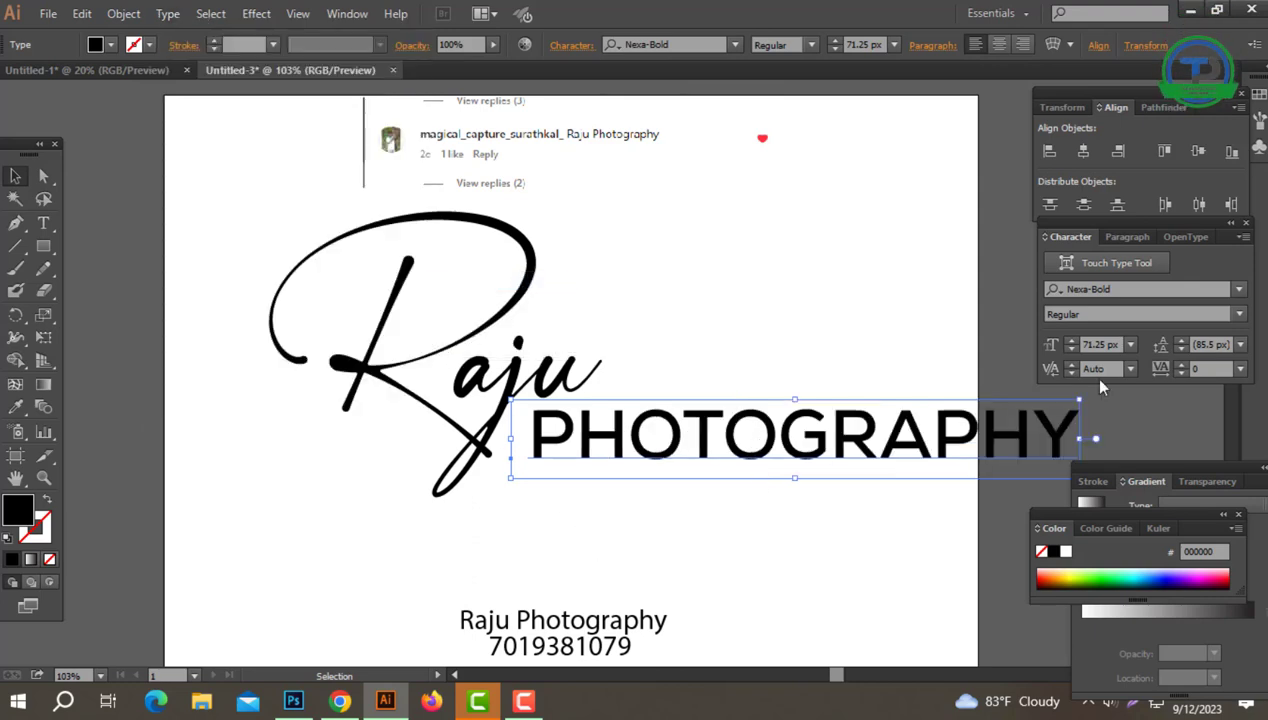
Set the tracking of "PHOTOGRAPHY" to 500 and convert the text to outlines.
{"action": "left_click", "coordinate": [1195, 368]}
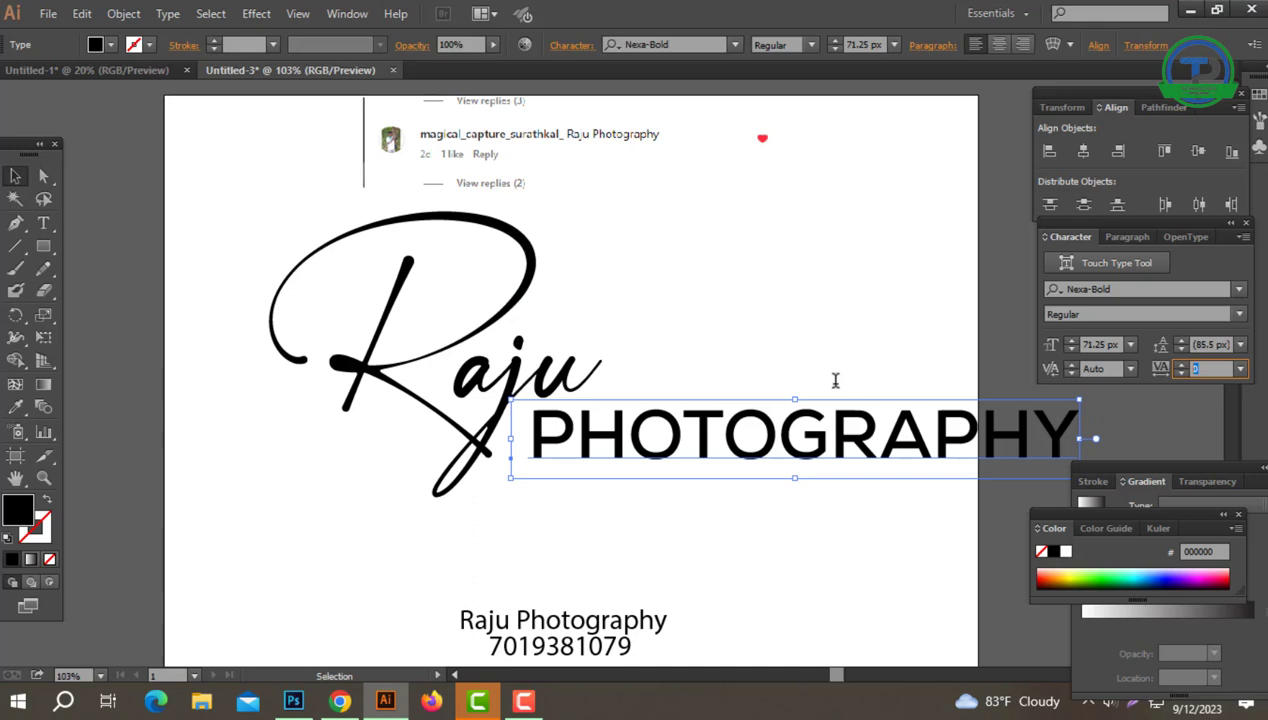
{"action": "type", "text": "500"}
{"action": "key", "text": "Return"}
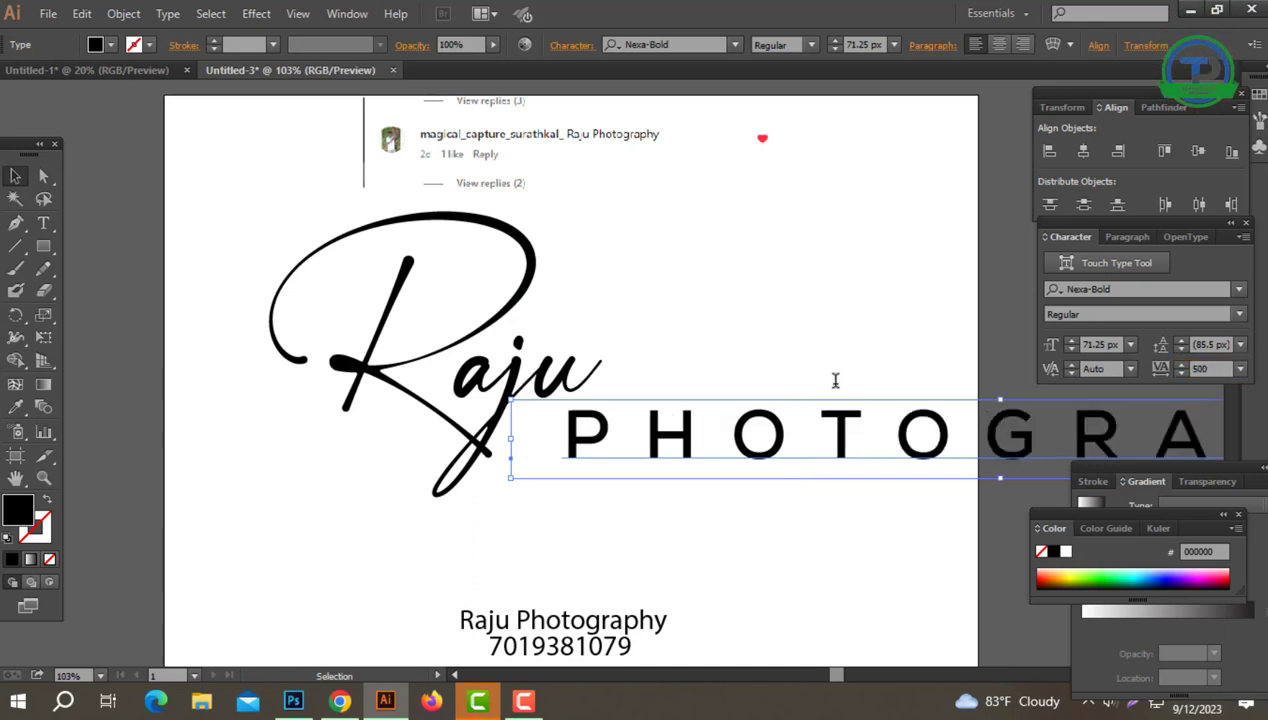
{"action": "right_click", "coordinate": [740, 425]}
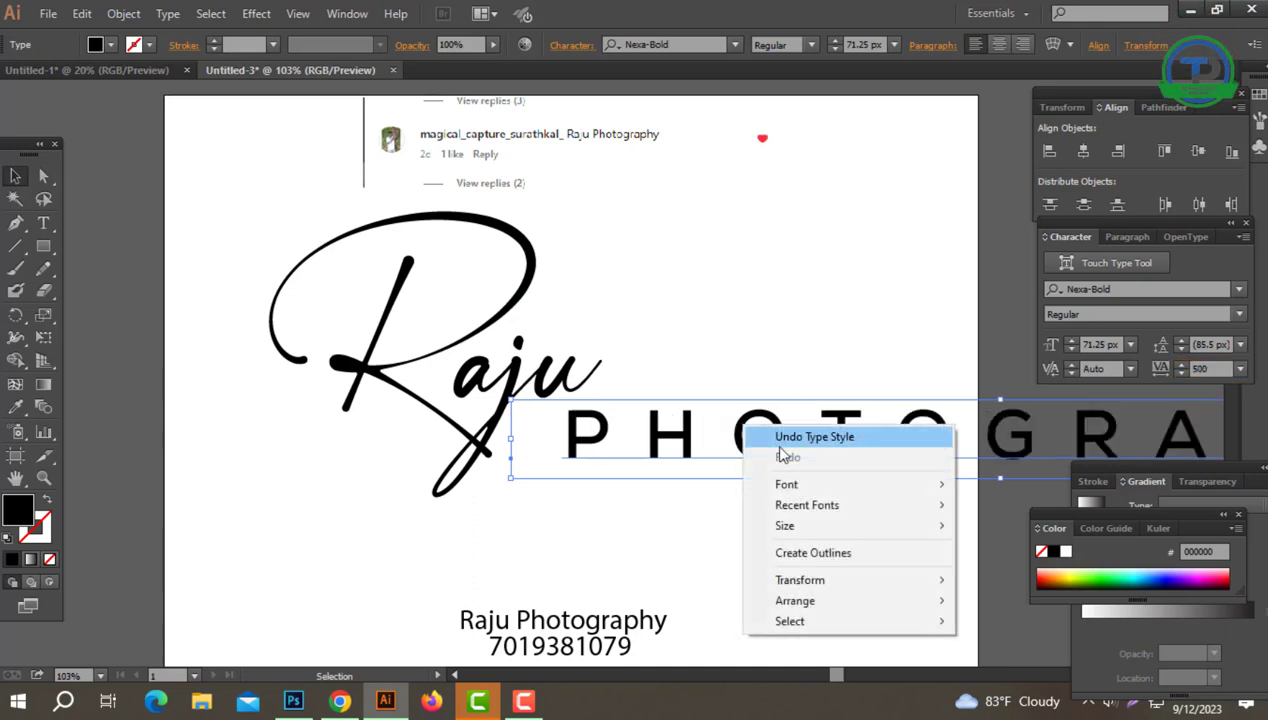
{"action": "left_click", "coordinate": [811, 555]}
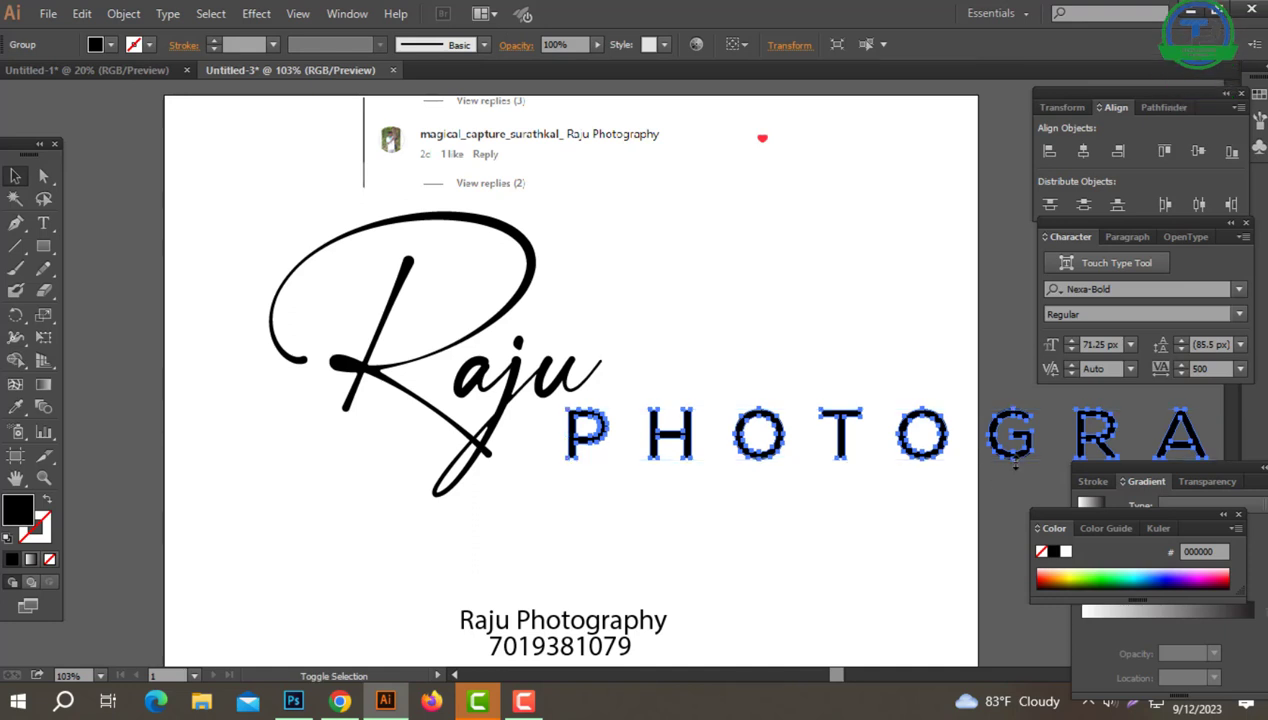
Scale down the outlined "PHOTOGRAPHY" and place it directly under the end of the script word.
{"action": "left_click_drag", "start_coordinate": [1018, 462], "coordinate": [1022, 420]}
{"action": "left_click_drag", "start_coordinate": [857, 455], "coordinate": [638, 430]}
{"action": "left_click_drag", "start_coordinate": [733, 431], "coordinate": [812, 445]}
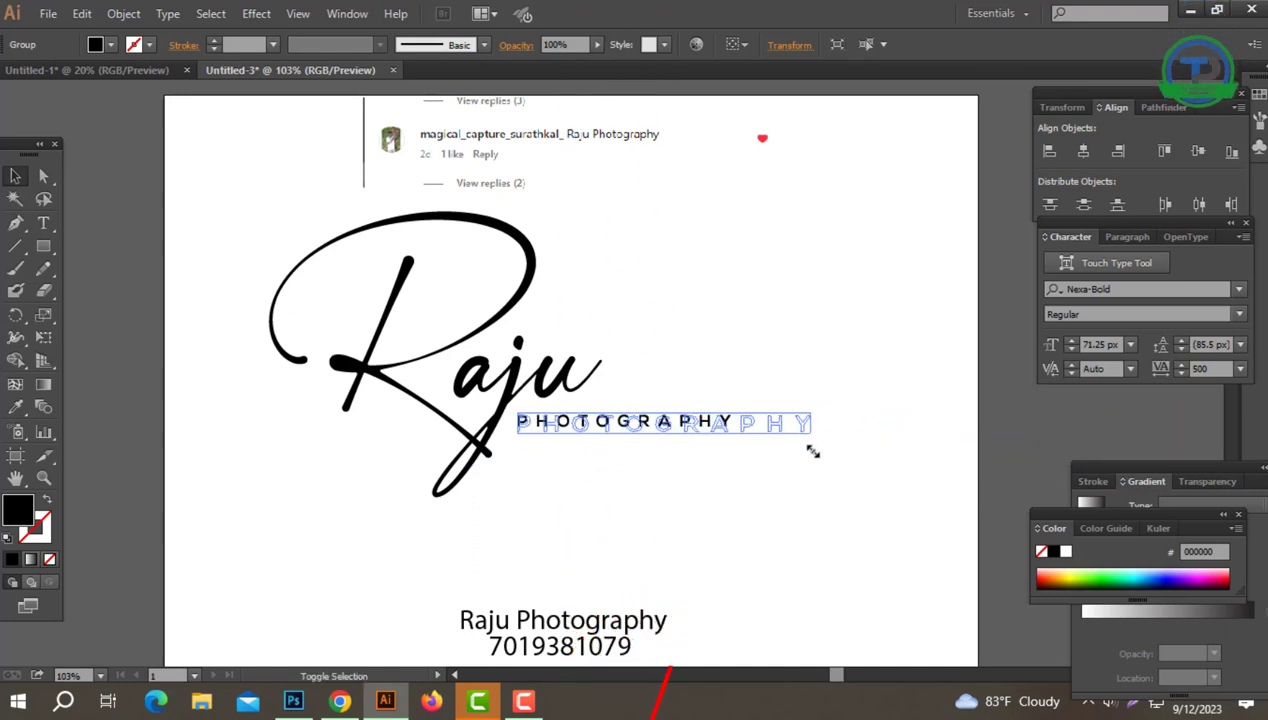
{"action": "left_click", "coordinate": [712, 503]}
{"action": "left_click_drag", "start_coordinate": [699, 502], "coordinate": [677, 538]}
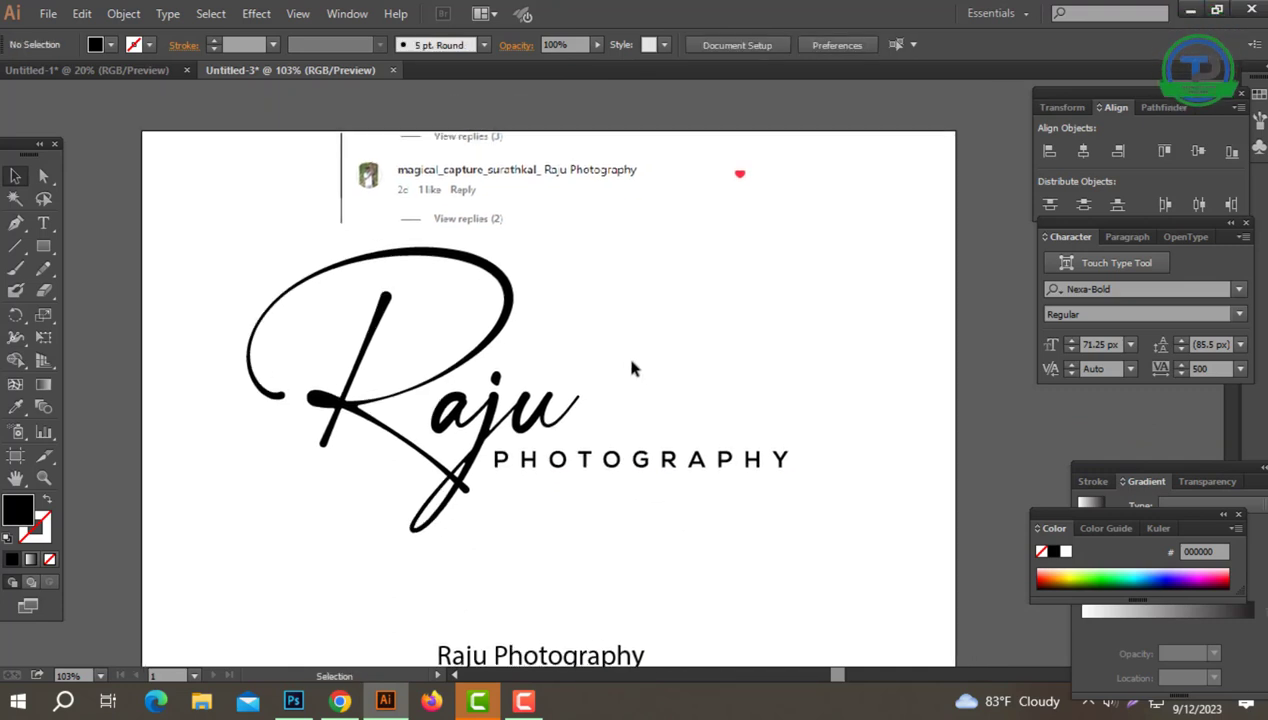
Unlock all objects and place the white camera artwork, enlarged, beside the script word above "PHOTOGRAPHY".
{"action": "left_click_drag", "start_coordinate": [764, 392], "coordinate": [764, 393]}
{"action": "key", "text": "ctrl+alt+2"}
{"action": "left_click", "coordinate": [924, 355]}
{"action": "left_click", "coordinate": [824, 165]}
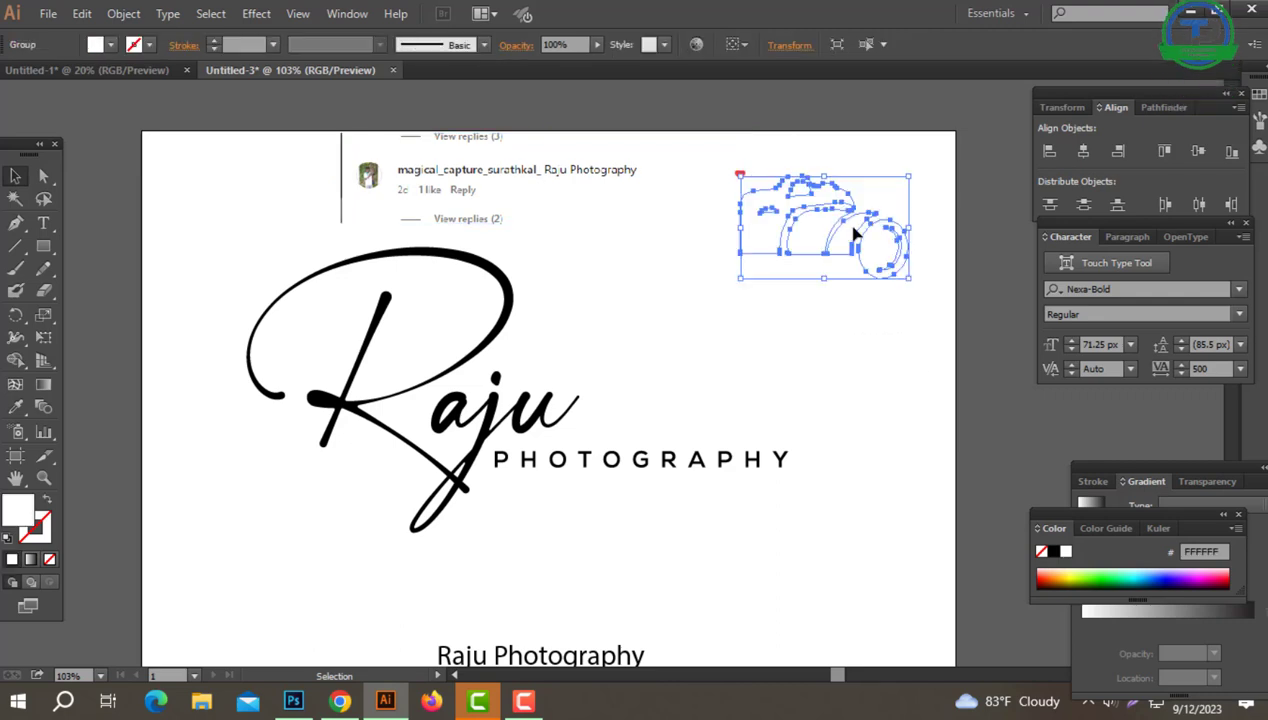
{"action": "left_click_drag", "start_coordinate": [846, 236], "coordinate": [820, 398]}
Apply the script word's black fill to the camera with the Eyedropper and nudge the camera closer to the word.
{"action": "left_click", "coordinate": [15, 407]}
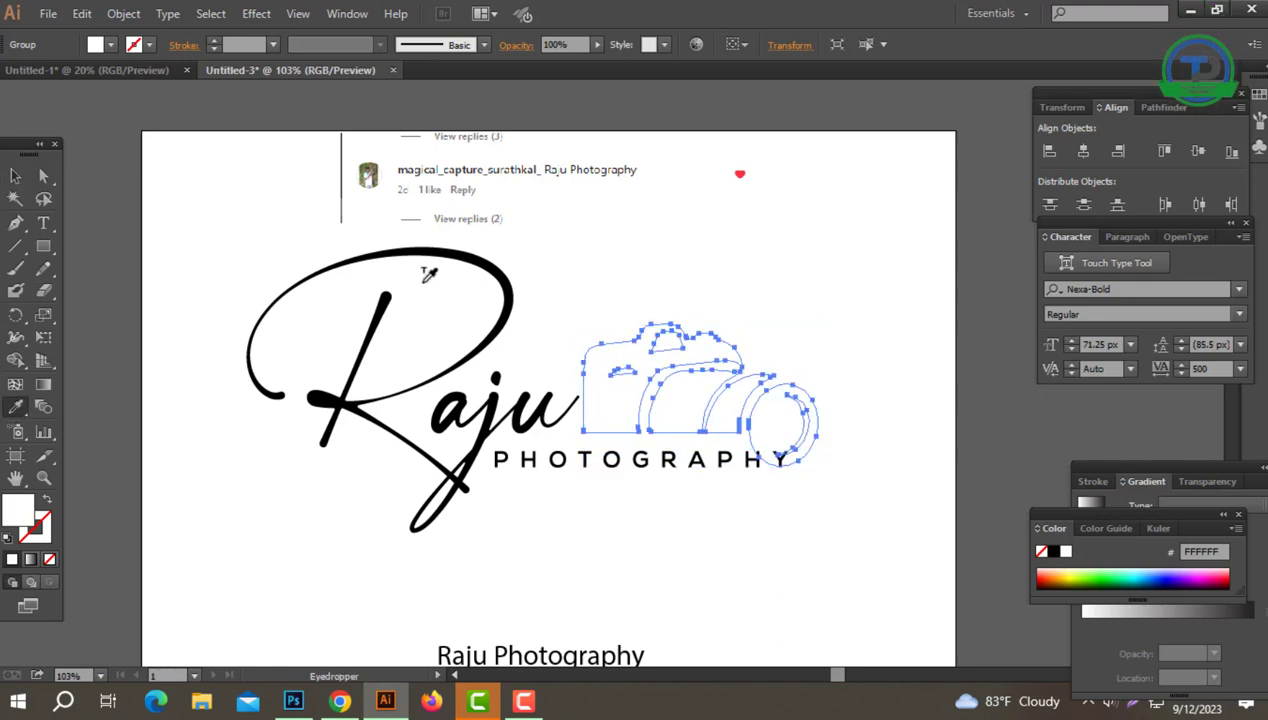
{"action": "left_click", "coordinate": [383, 296]}
{"action": "left_click", "coordinate": [18, 179]}
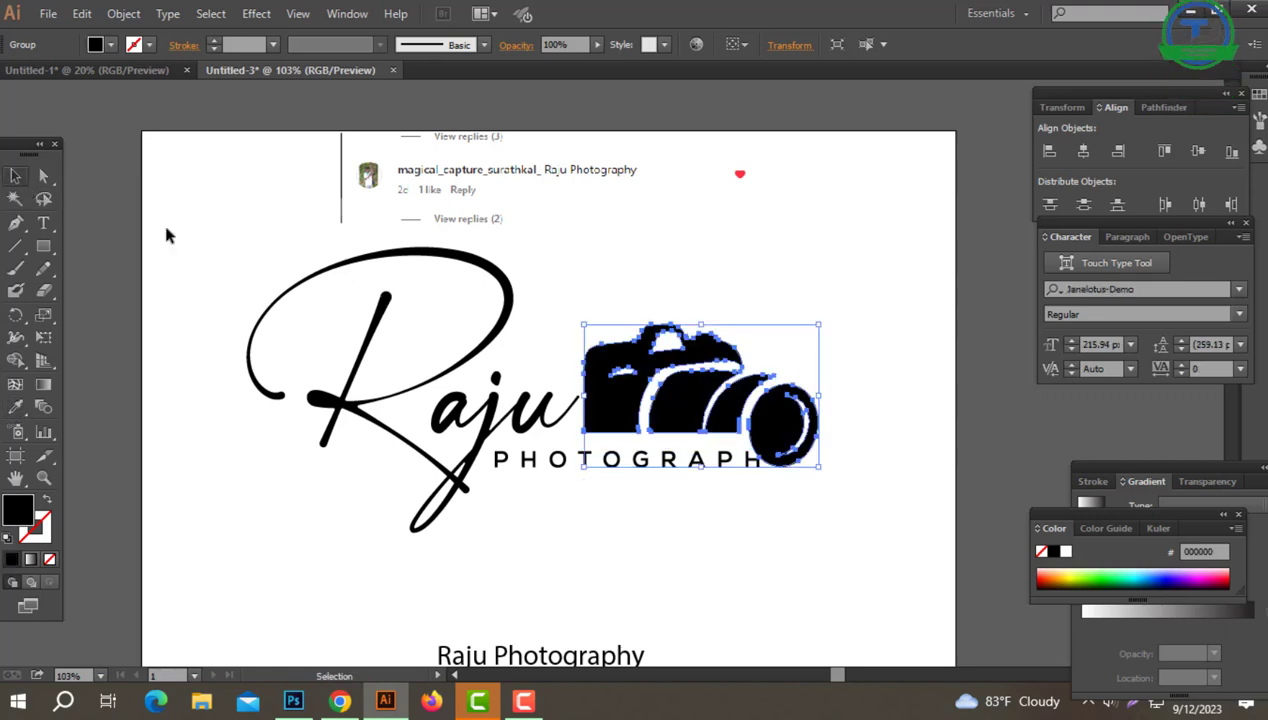
{"action": "left_click", "coordinate": [165, 224]}
{"action": "left_click_drag", "start_coordinate": [675, 427], "coordinate": [667, 422]}
{"action": "left_click", "coordinate": [693, 490]}
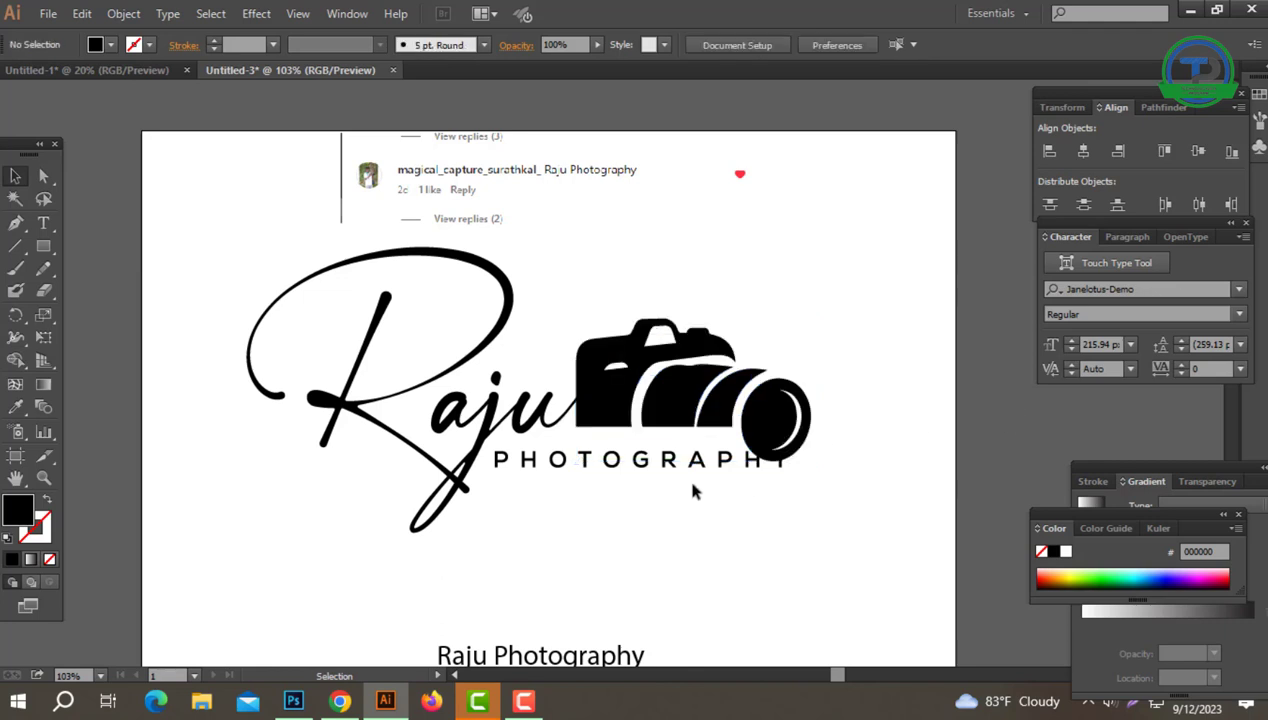
Shrink "PHOTOGRAPHY" so it ends before the camera lens and set it close beneath the camera body.
{"action": "left_click", "coordinate": [607, 445]}
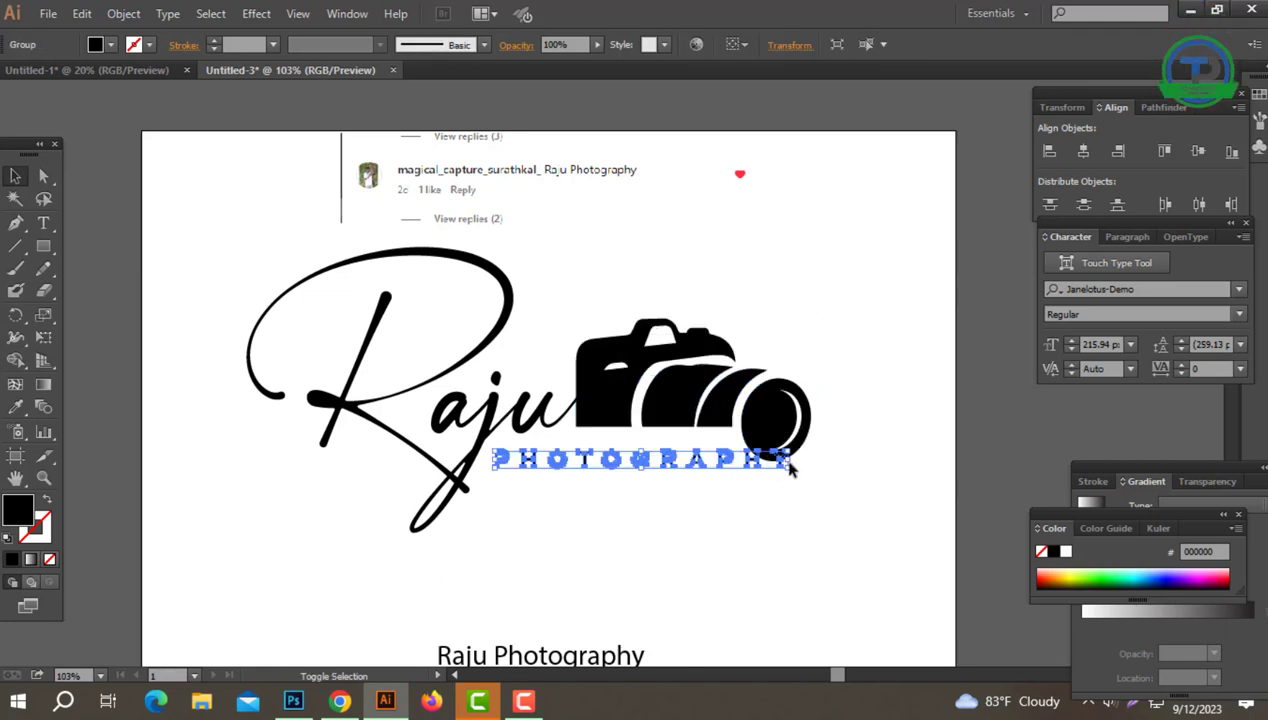
{"action": "left_click_drag", "start_coordinate": [716, 475], "coordinate": [681, 456]}
{"action": "left_click_drag", "start_coordinate": [789, 460], "coordinate": [733, 466]}
{"action": "left_click_drag", "start_coordinate": [685, 456], "coordinate": [686, 448]}
{"action": "left_click", "coordinate": [677, 503]}
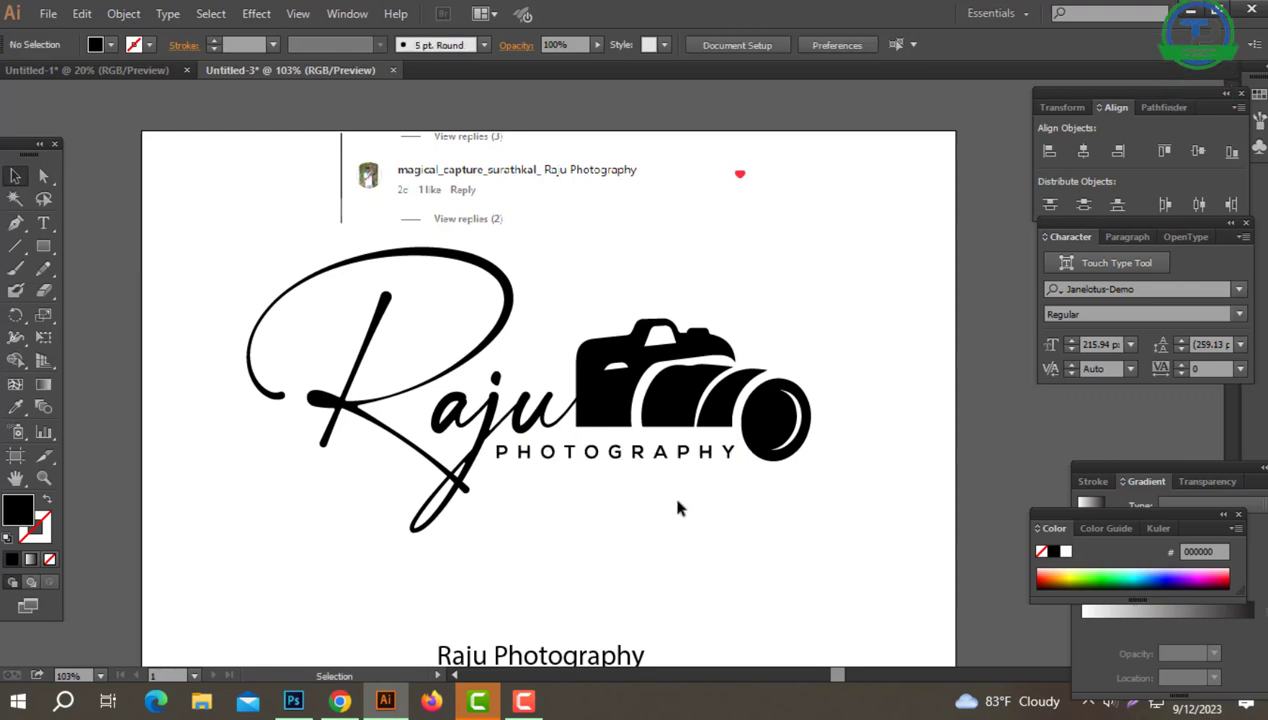
Enlarge the camera slightly and move it down against the end of the script word.
{"action": "left_click_drag", "start_coordinate": [691, 391], "coordinate": [691, 391]}
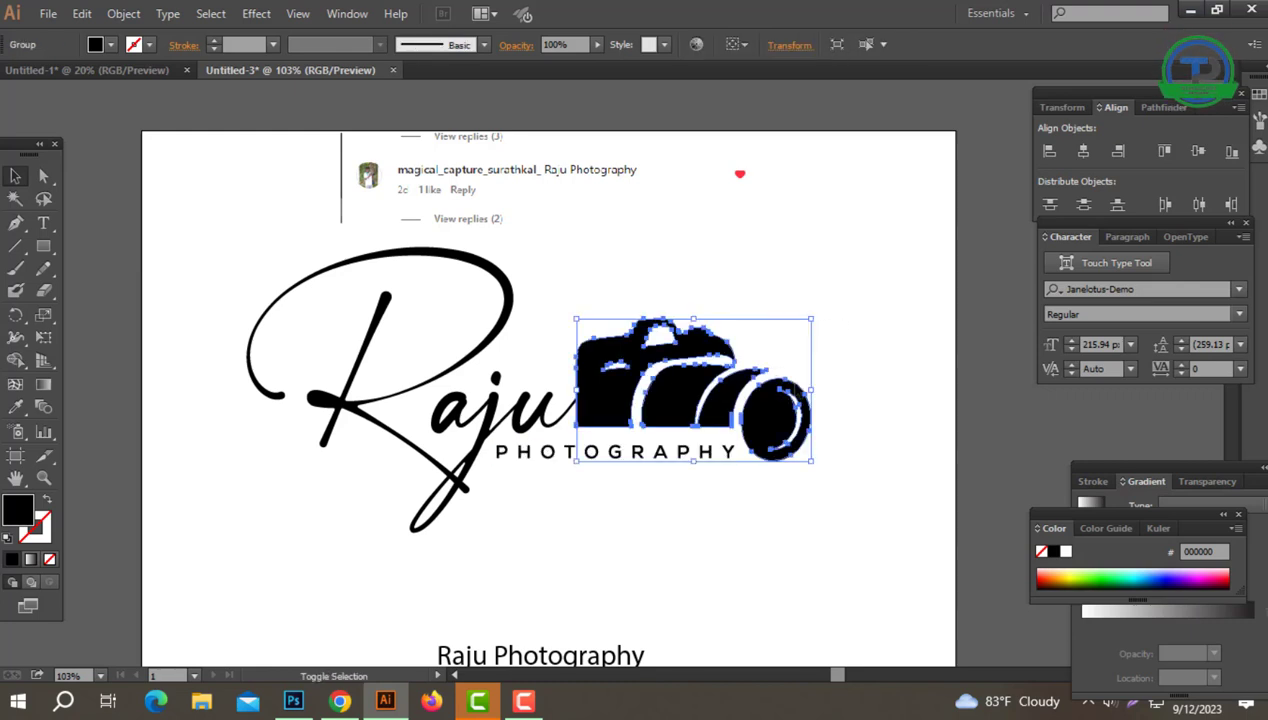
{"action": "mouse_move", "coordinate": [814, 319]}
{"action": "left_mouse_down"}
{"action": "mouse_move", "coordinate": [860, 303]}
{"action": "mouse_move", "coordinate": [834, 305]}
{"action": "left_mouse_up"}
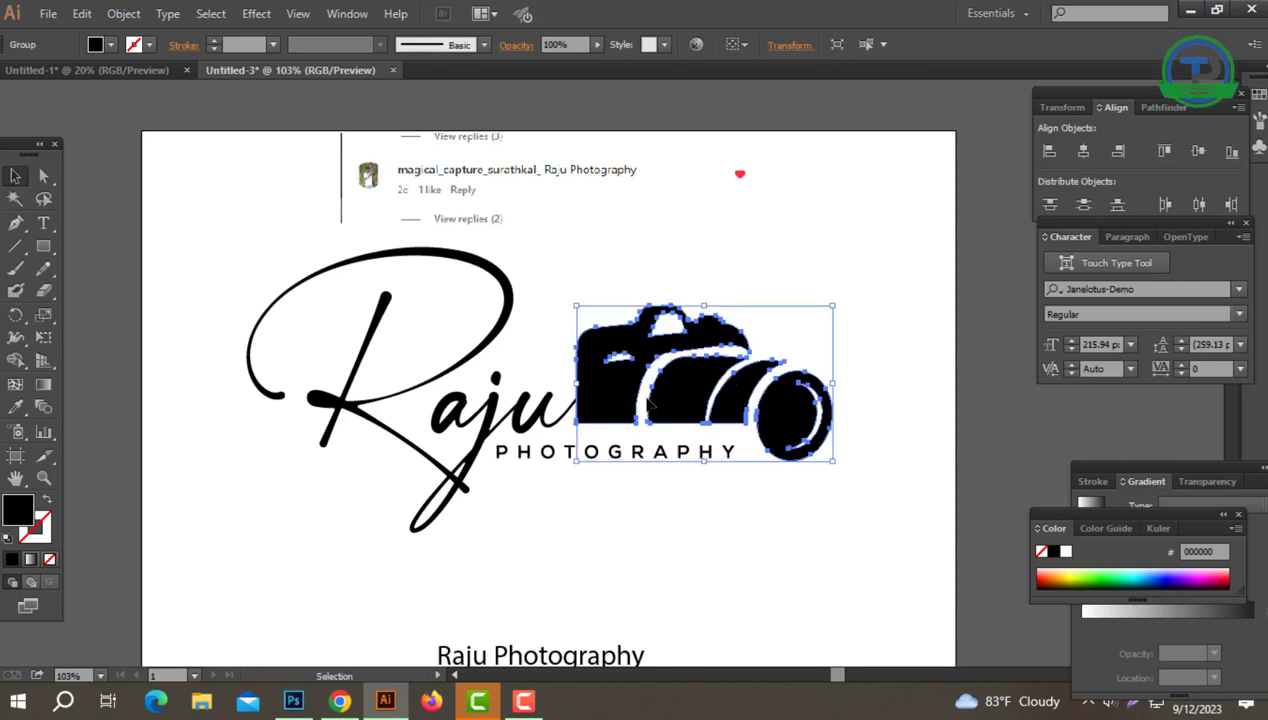
{"action": "left_click_drag", "start_coordinate": [653, 396], "coordinate": [650, 402]}
{"action": "left_click", "coordinate": [652, 490]}
Widen "PHOTOGRAPHY" slightly toward the enlarged lens and lower it a little beneath the camera body.
{"action": "left_click", "coordinate": [645, 453]}
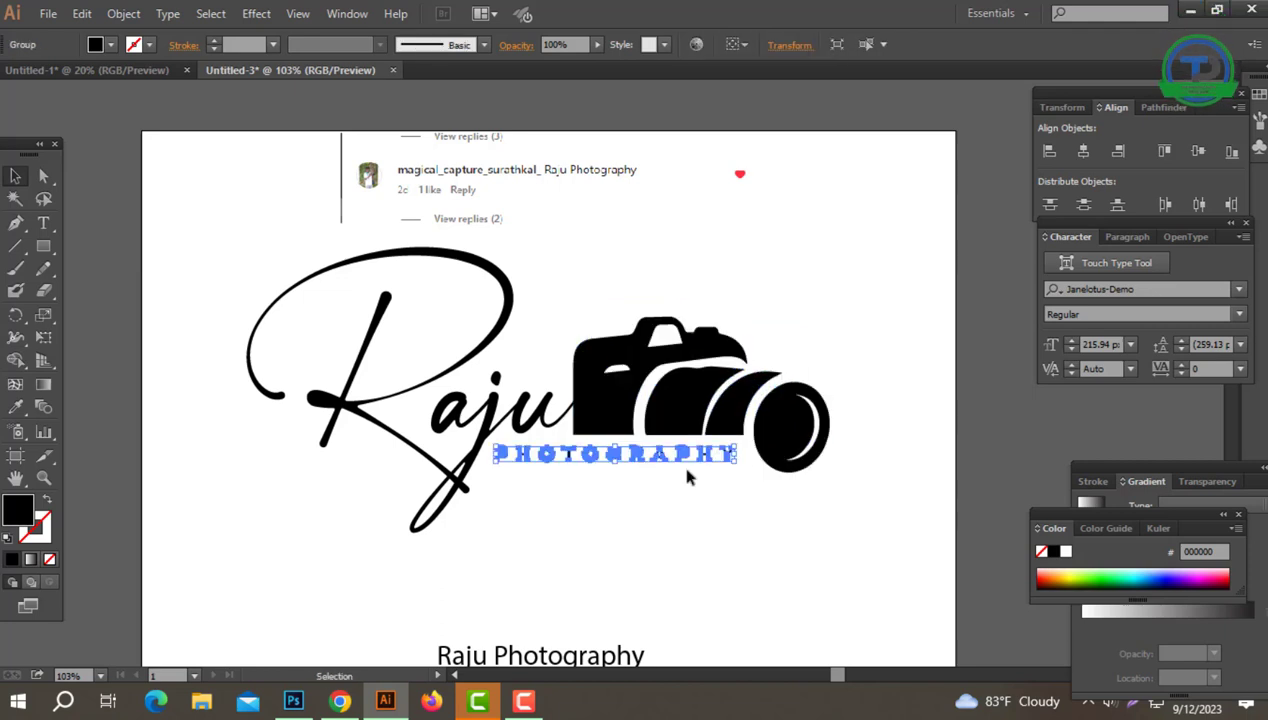
{"action": "left_click_drag", "start_coordinate": [748, 477], "coordinate": [750, 478]}
{"action": "left_click", "coordinate": [674, 476]}
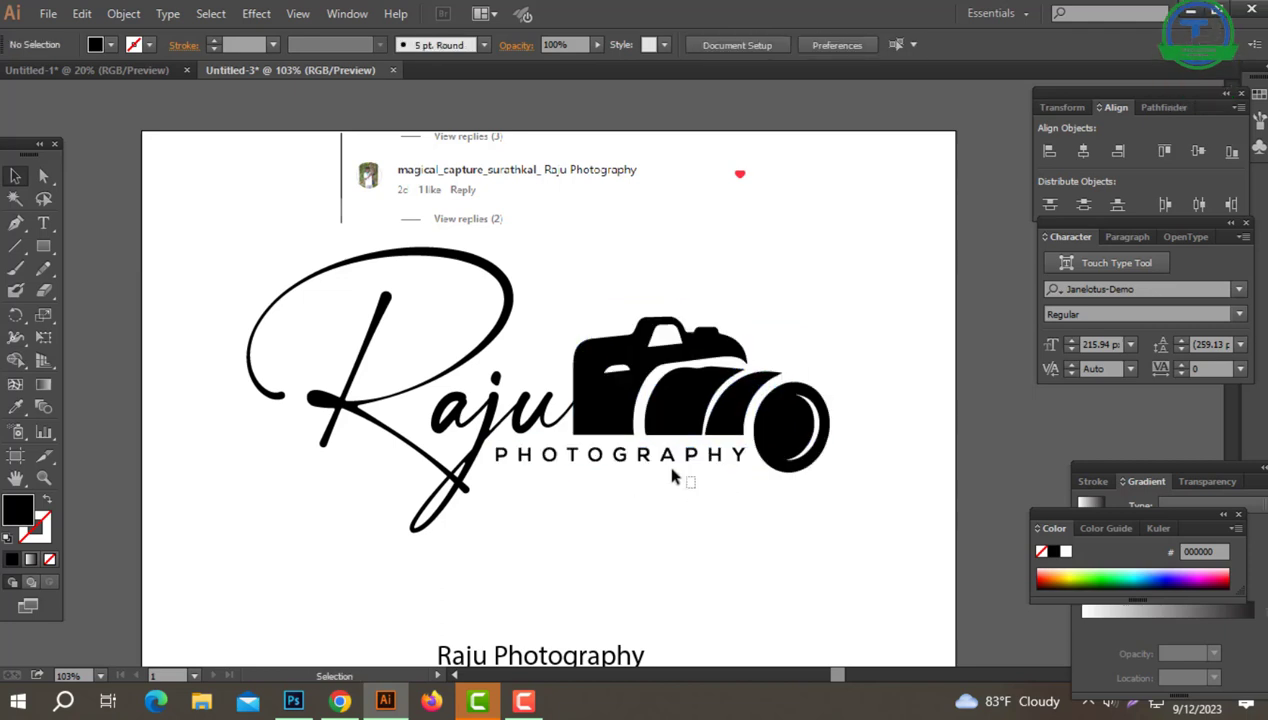
{"action": "left_click", "coordinate": [621, 466]}
{"action": "left_click", "coordinate": [626, 513]}
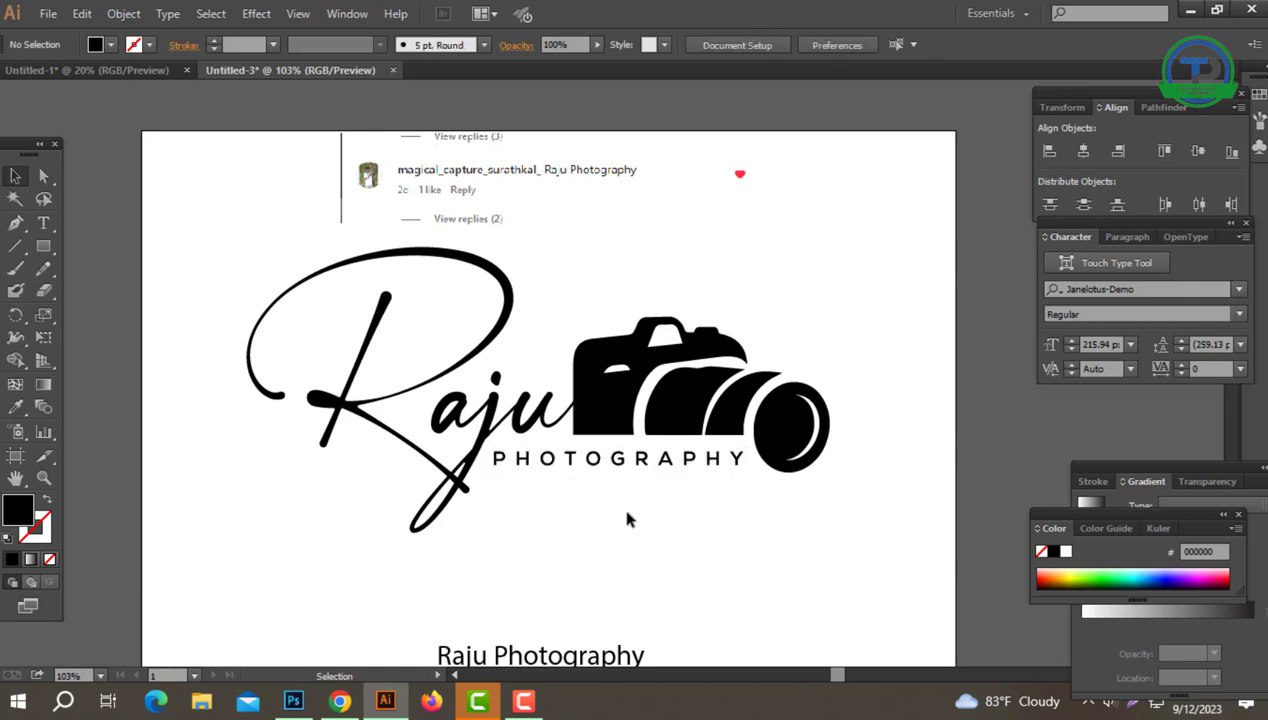
{"action": "left_click_drag", "start_coordinate": [648, 505], "coordinate": [643, 496]}
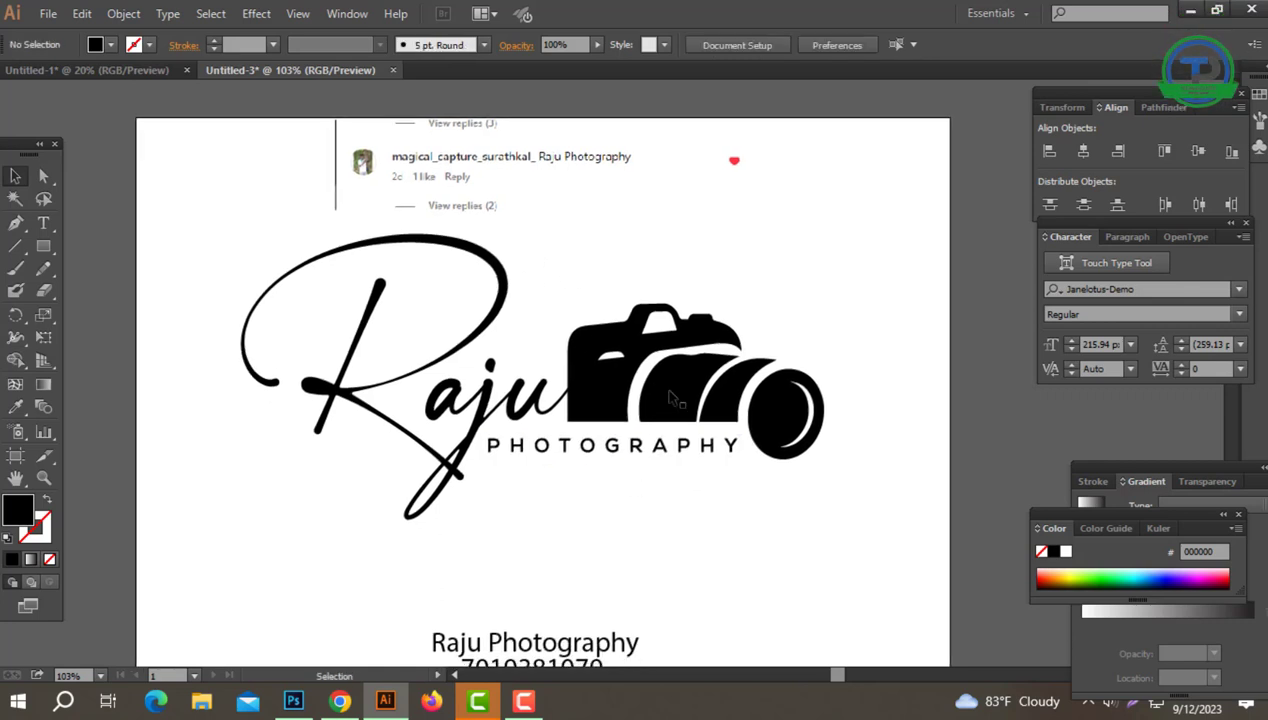
Draw a straight horizontal line with the Pen tool under the full width of "PHOTOGRAPHY".
{"action": "left_click", "coordinate": [16, 224]}
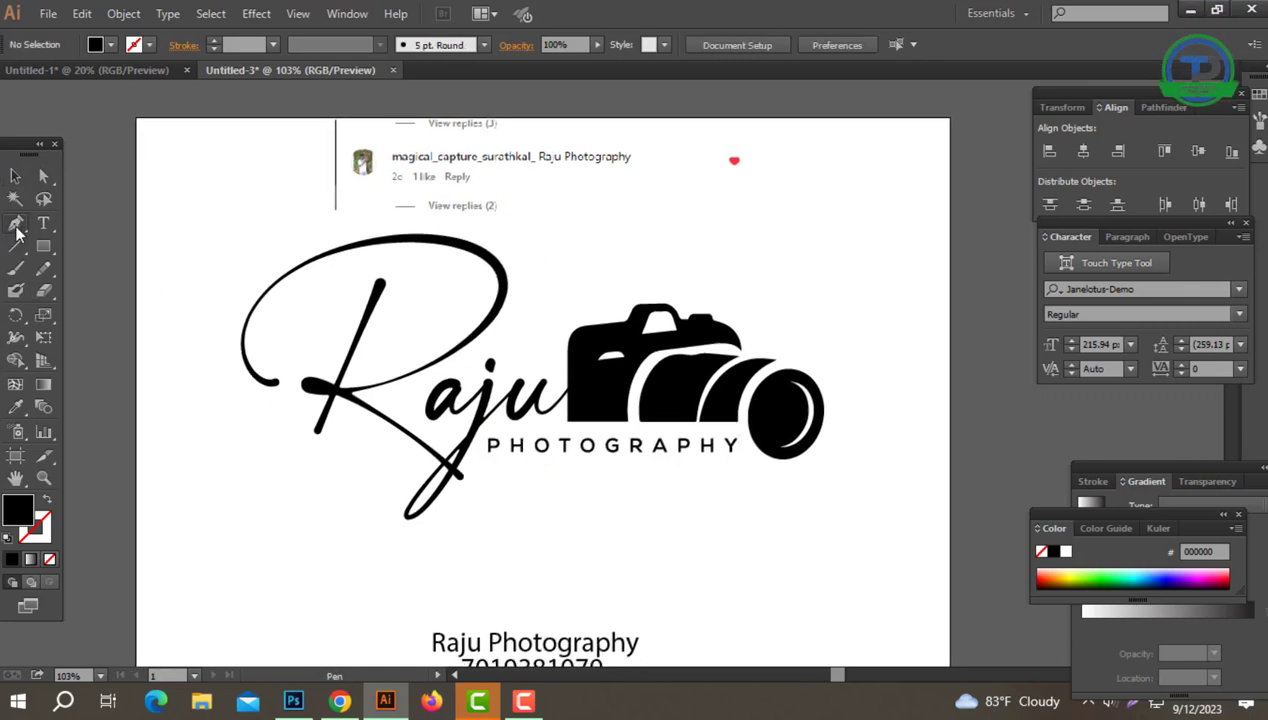
{"action": "left_click", "coordinate": [16, 224]}
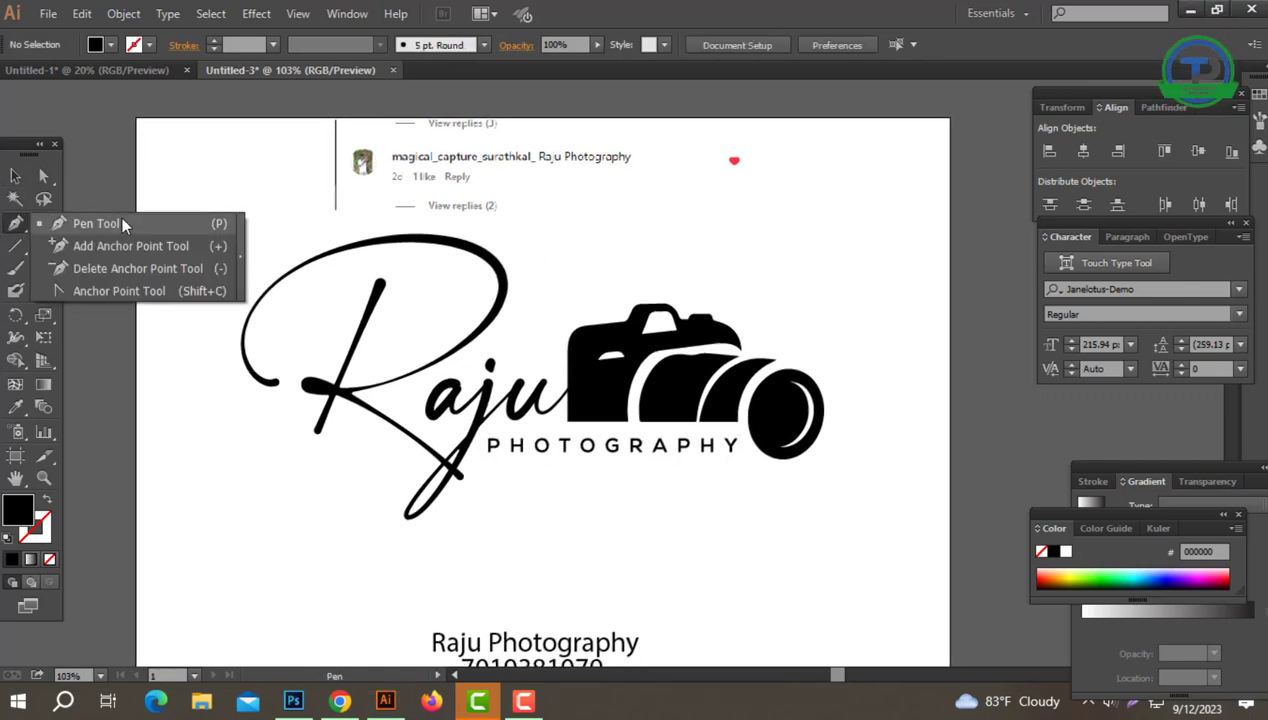
{"action": "left_click", "coordinate": [487, 464]}
{"action": "left_click", "coordinate": [679, 464], "text": "shift"}
{"action": "left_click", "coordinate": [742, 476], "text": "shift"}
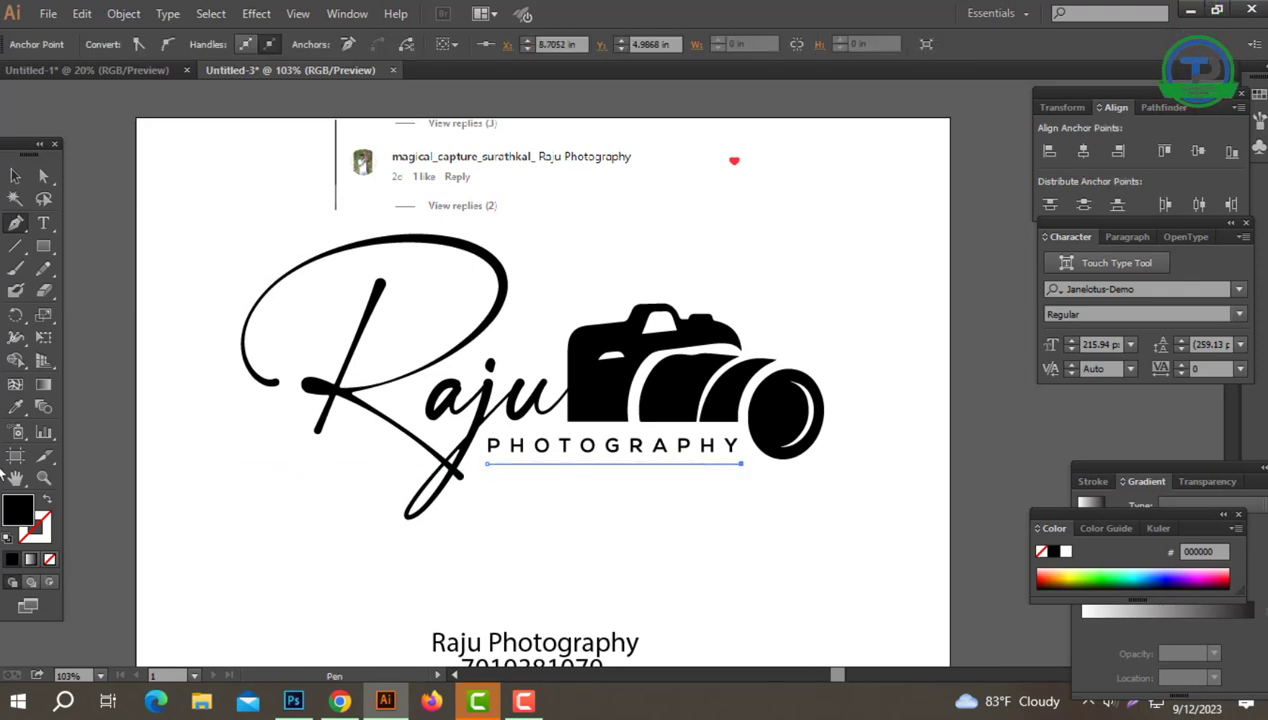
Swap the fill and stroke so the underline has a black stroke, and expand the line into a filled shape.
{"action": "left_click", "coordinate": [46, 504]}
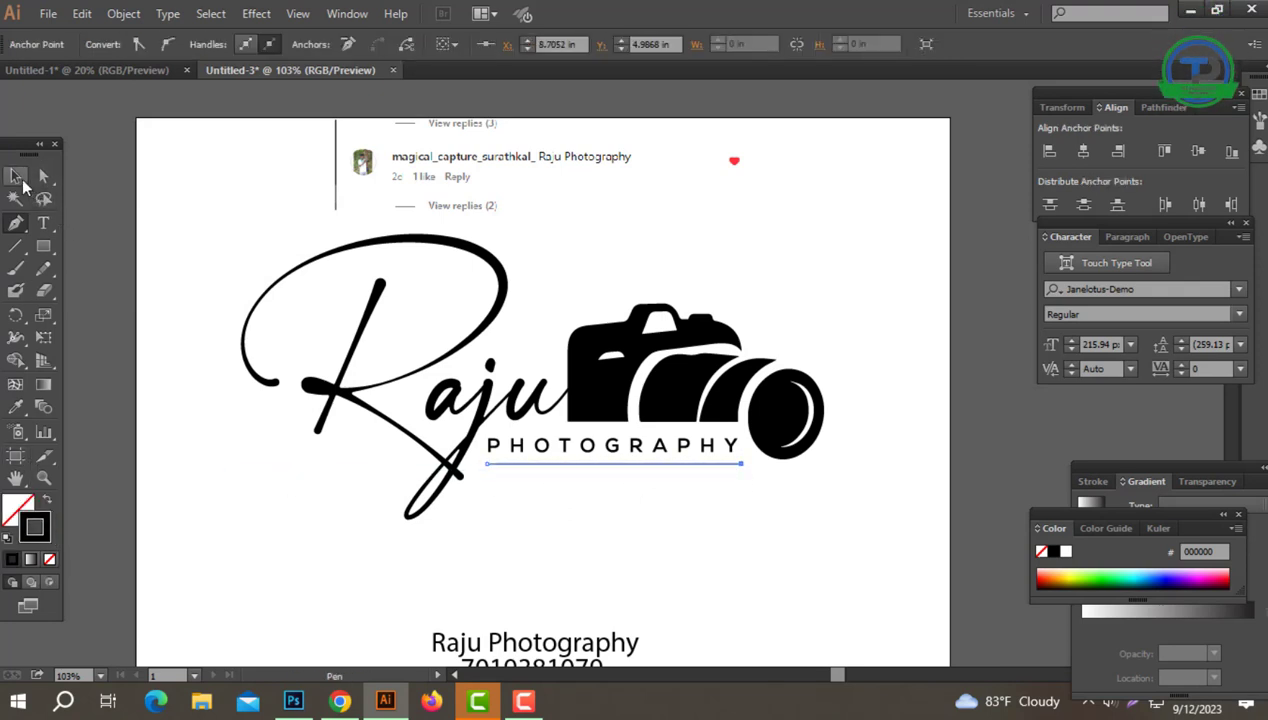
{"action": "left_click_drag", "start_coordinate": [680, 484], "coordinate": [642, 453]}
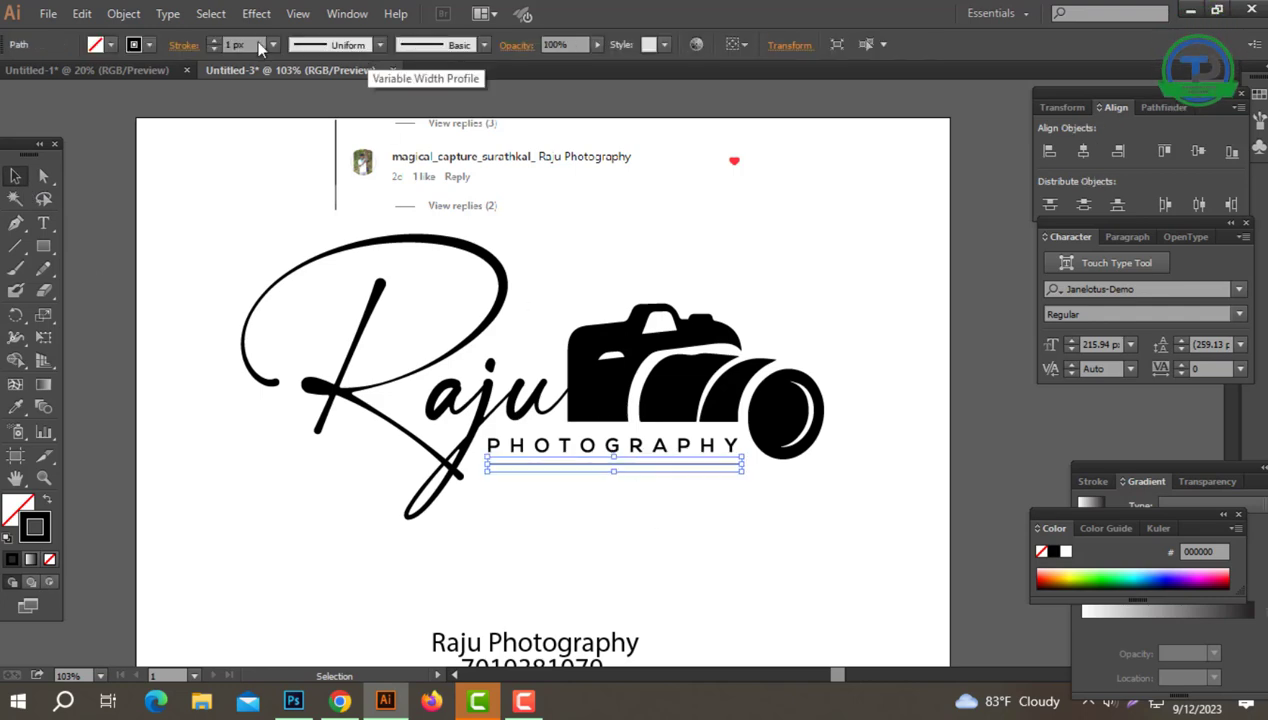
{"action": "left_click", "coordinate": [124, 13]}
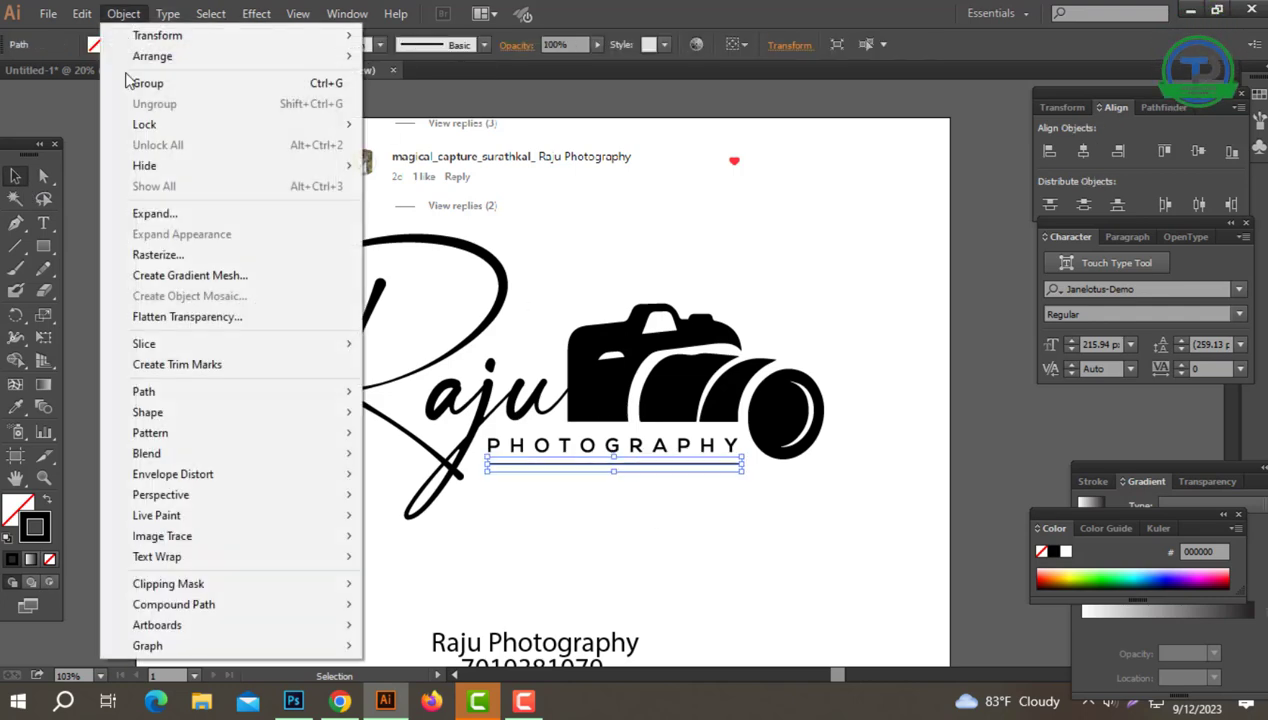
{"action": "left_click", "coordinate": [125, 212]}
{"action": "left_click", "coordinate": [594, 456]}
{"action": "left_click", "coordinate": [598, 520]}
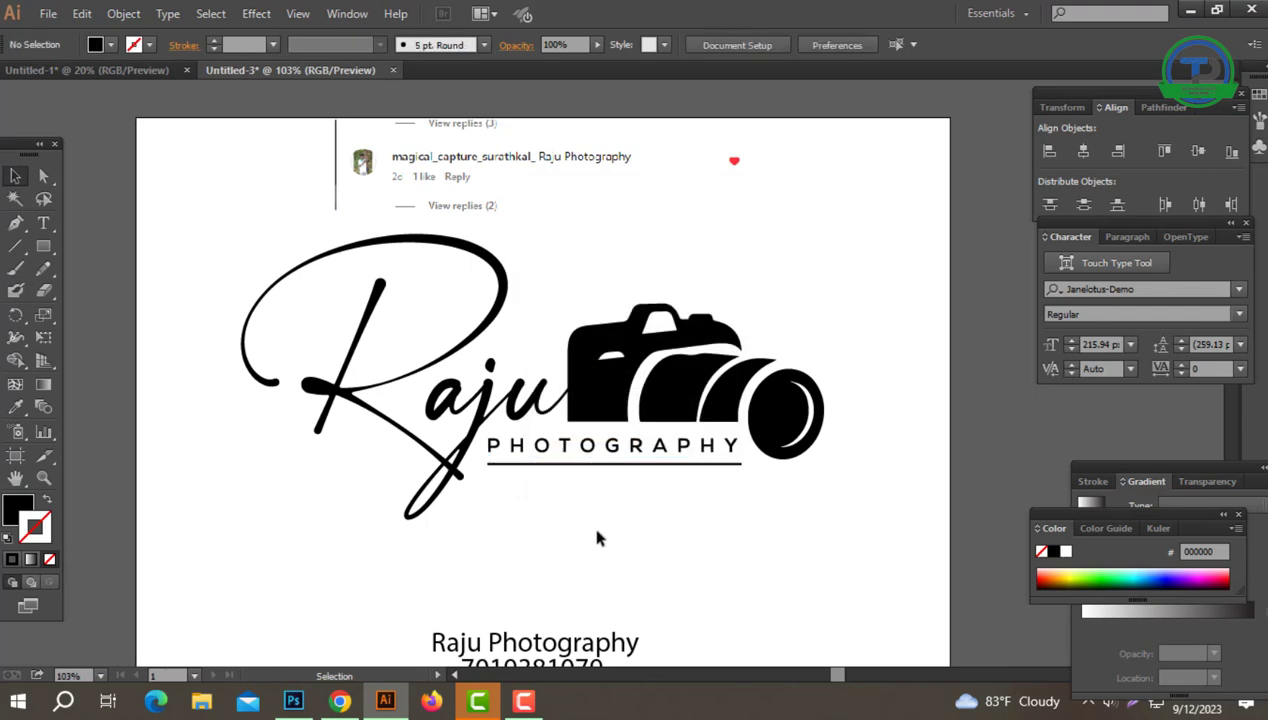
Move the phone number text directly beneath the underline and set its font to Nexa-Bold.
{"action": "scroll", "coordinate": [588, 519], "scroll_direction": "down", "scroll_amount": 1}
{"action": "left_click_drag", "start_coordinate": [518, 614], "coordinate": [597, 430]}
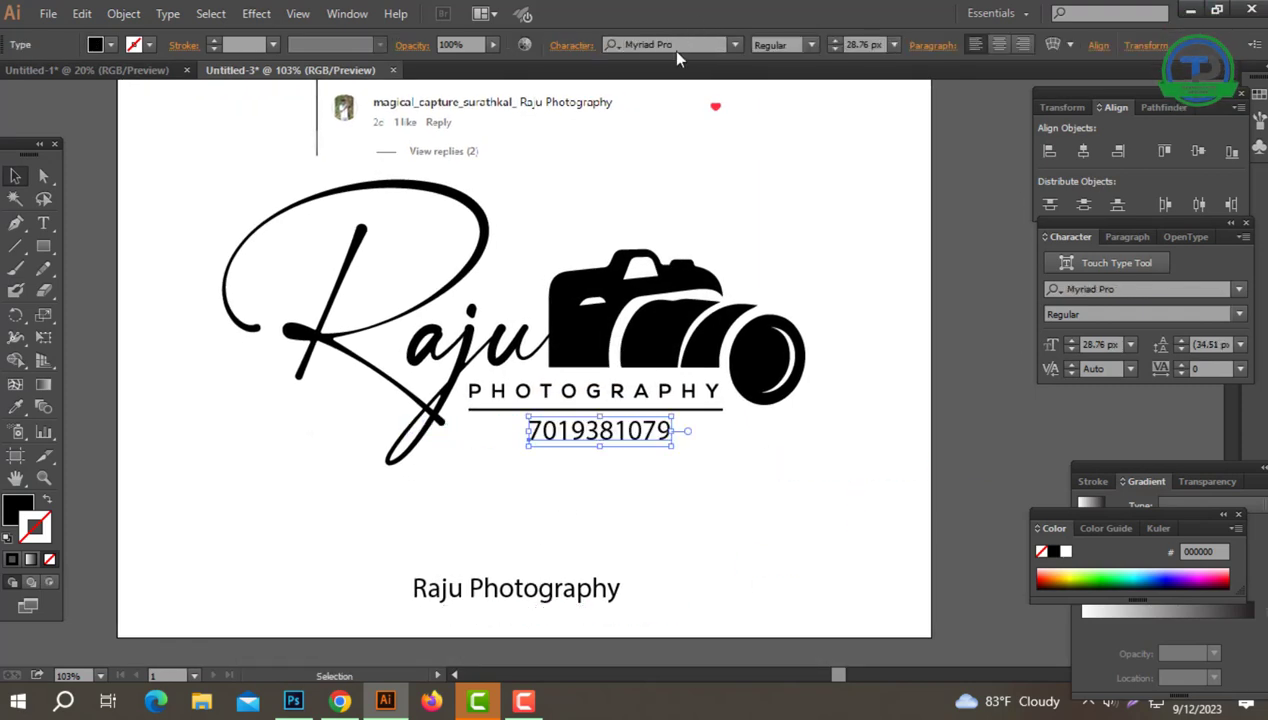
{"action": "left_click", "coordinate": [679, 44]}
{"action": "type", "text": "nexa"}
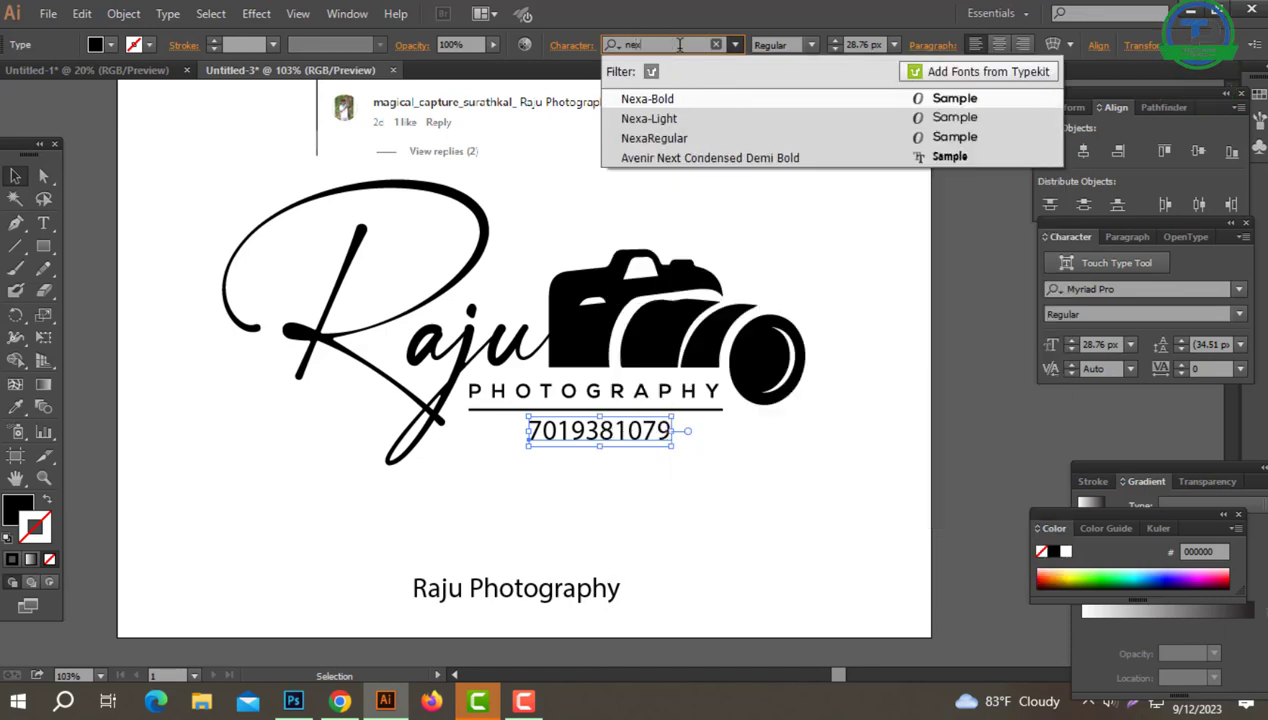
{"action": "key", "text": "Return"}
{"action": "left_click", "coordinate": [167, 14]}
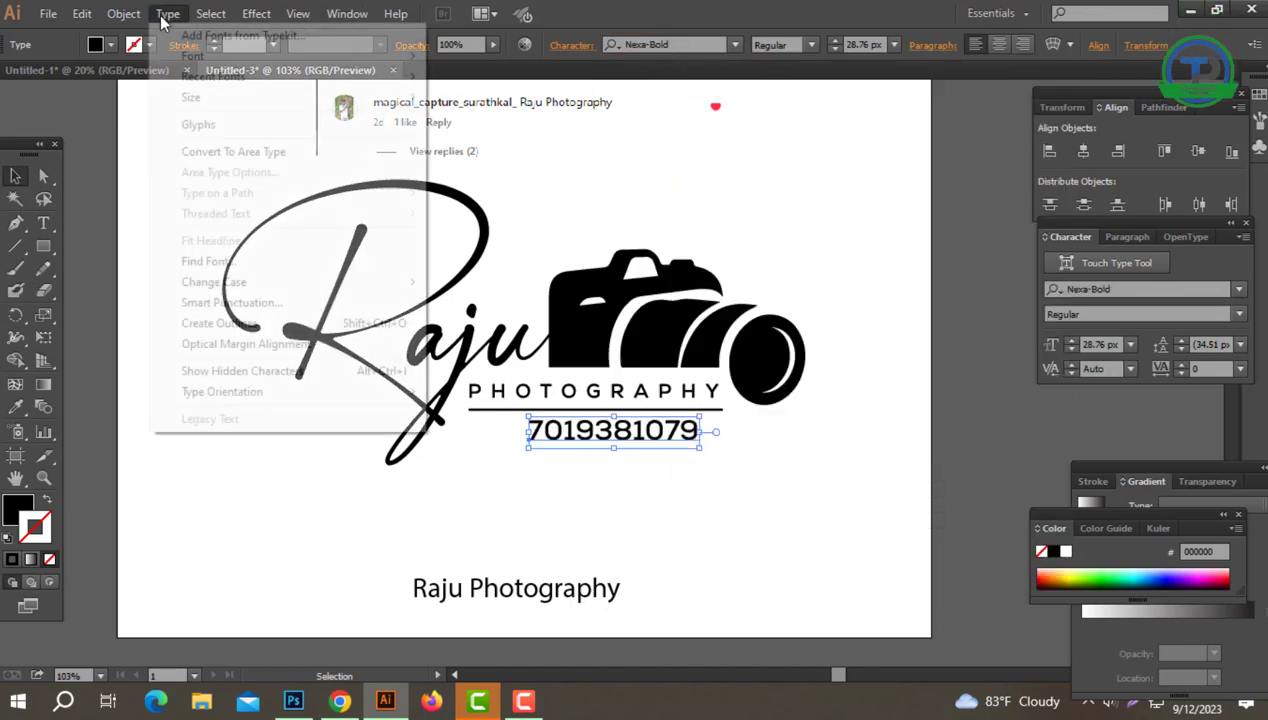
{"action": "mouse_move", "coordinate": [269, 283]}
{"action": "left_click", "coordinate": [490, 281]}
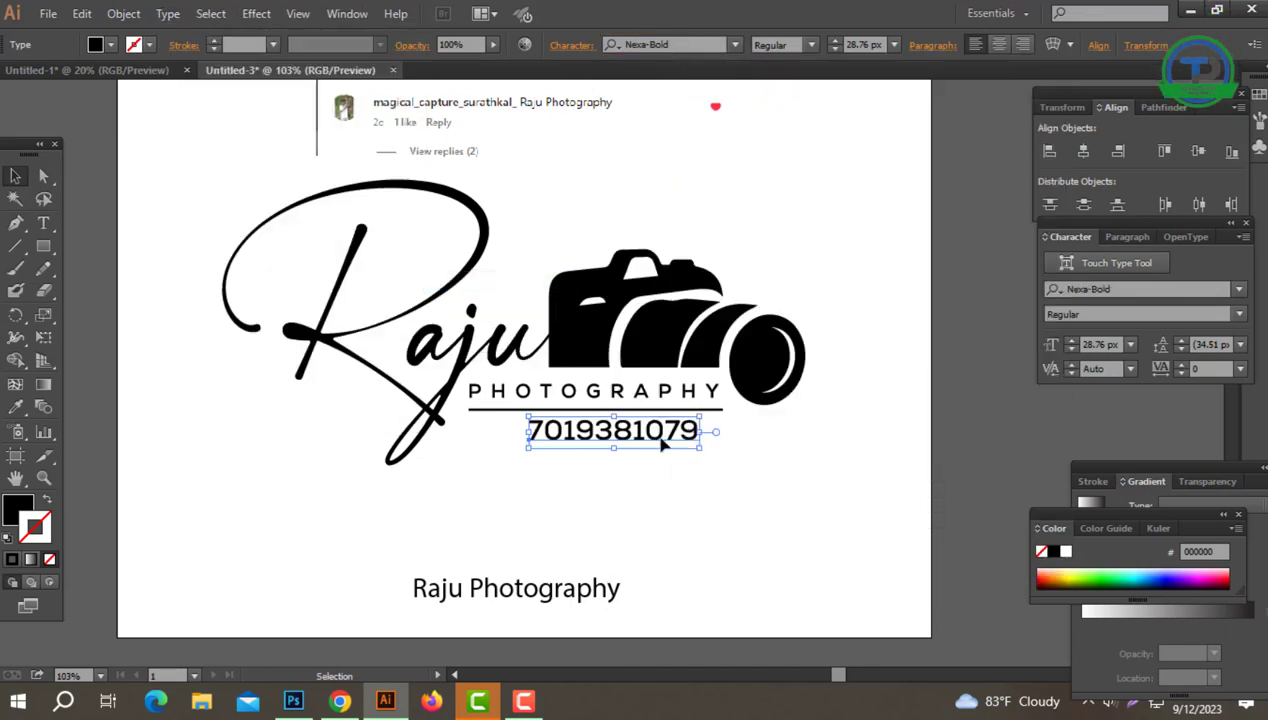
Shift the phone number toward the start of the underline, set its tracking to 300 and convert it to outlines.
{"action": "left_click_drag", "start_coordinate": [660, 445], "coordinate": [621, 442]}
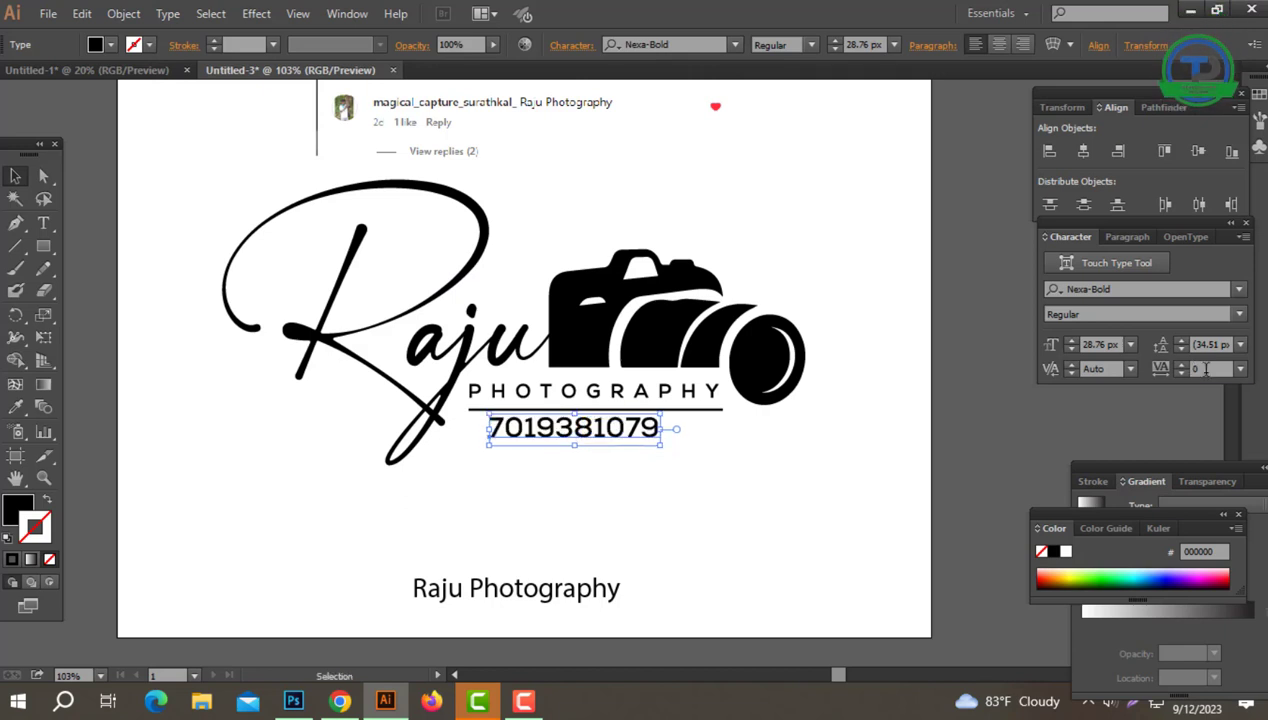
{"action": "type", "text": "300"}
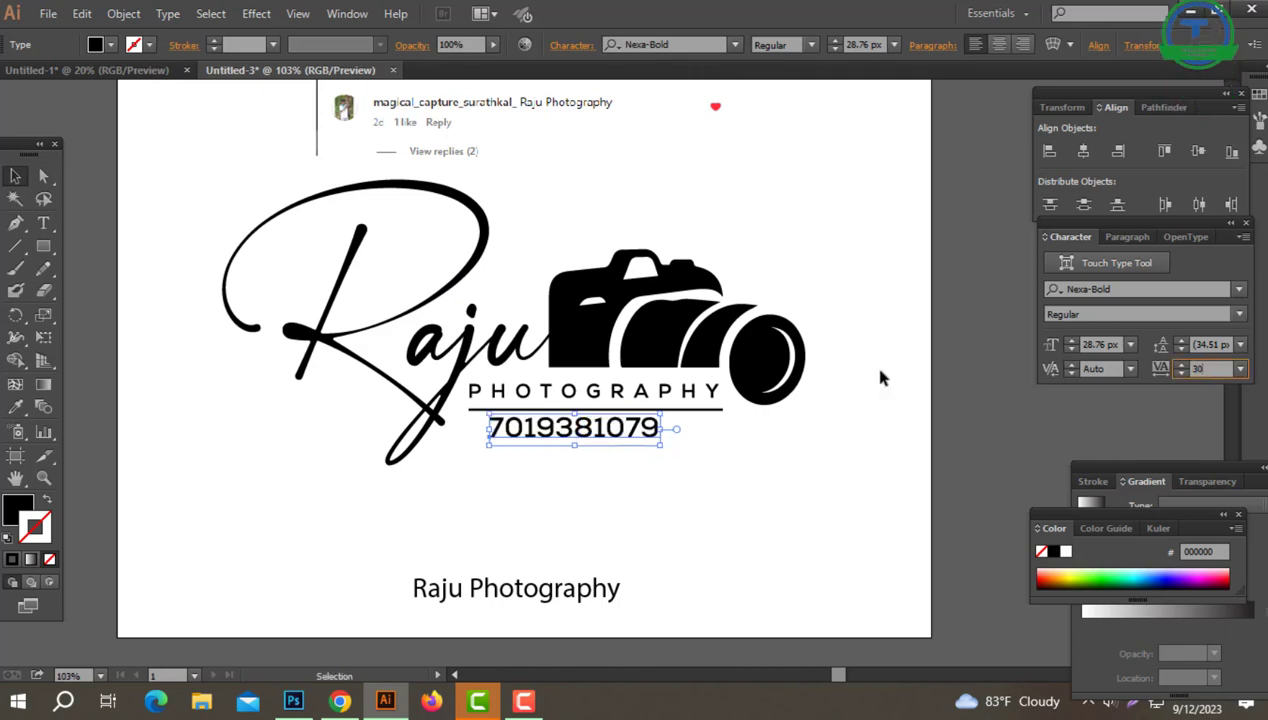
{"action": "key", "text": "Return"}
{"action": "right_click", "coordinate": [719, 379]}
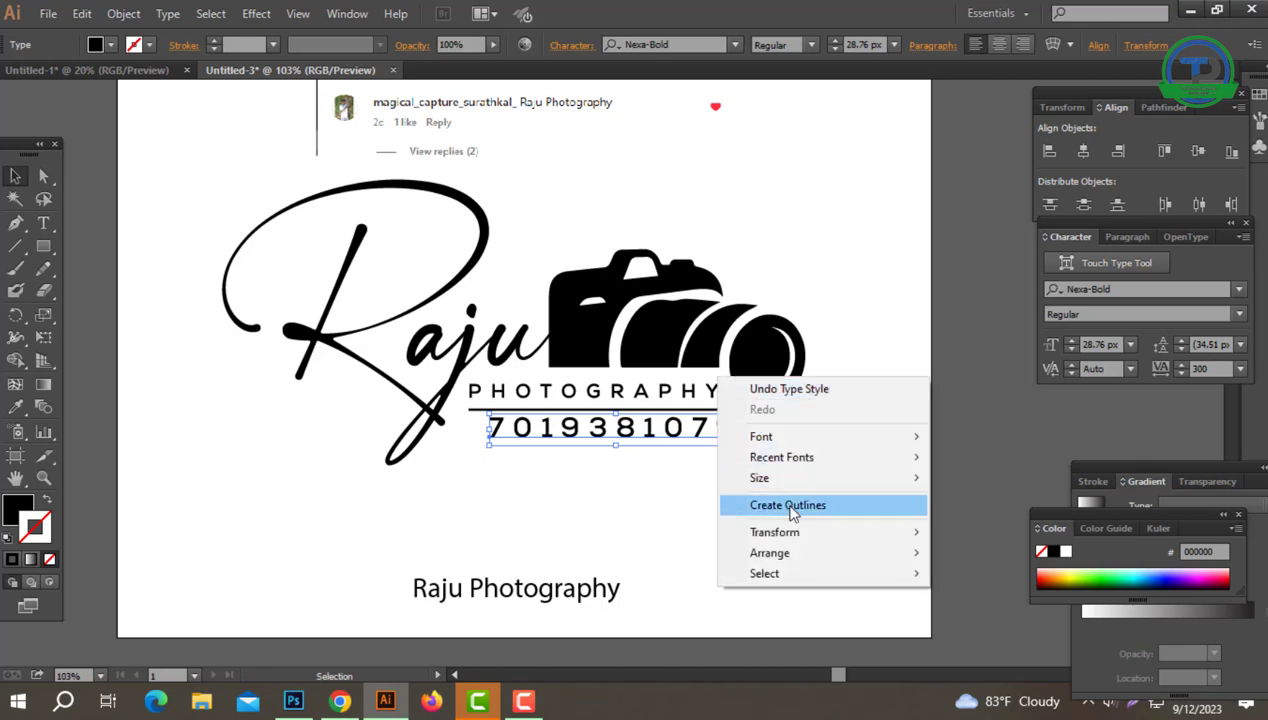
{"action": "left_click", "coordinate": [788, 505]}
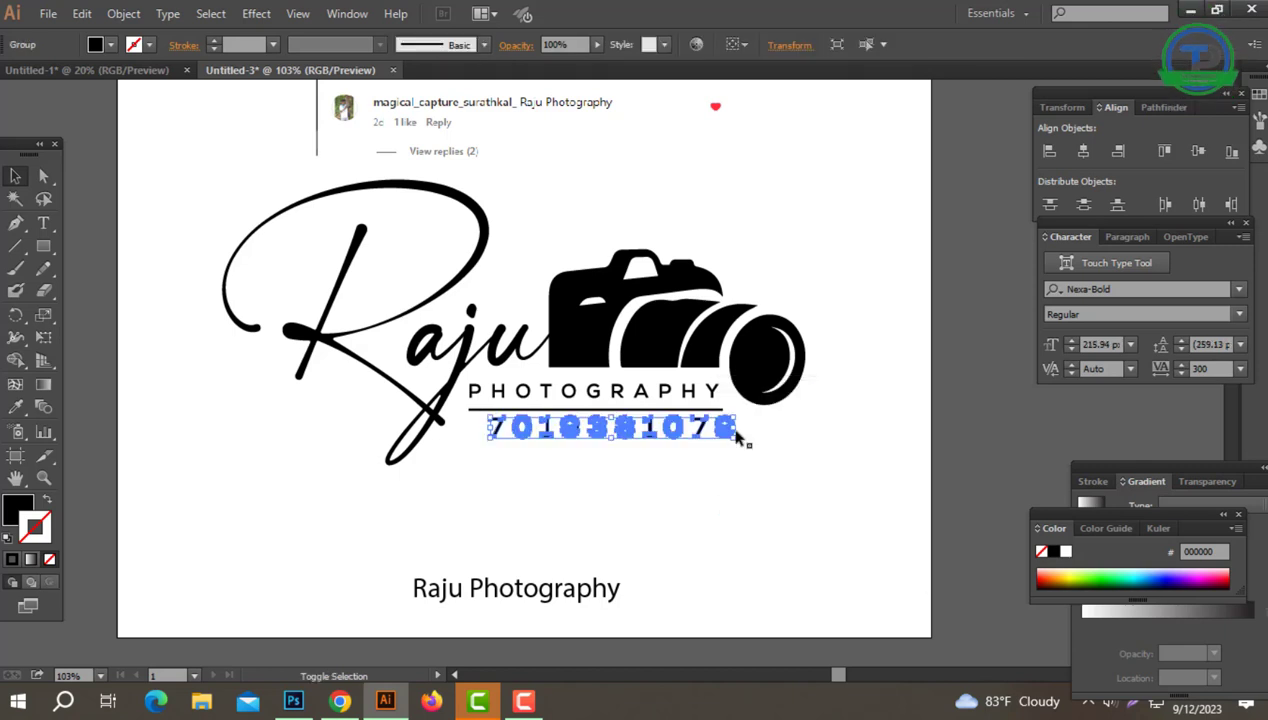
Shrink the outlined phone number to fit within the underline's width and centre it horizontally with "PHOTOGRAPHY" and the underline.
{"action": "left_click", "coordinate": [645, 453]}
{"action": "left_click_drag", "start_coordinate": [606, 430], "coordinate": [611, 429]}
{"action": "left_click", "coordinate": [622, 490]}
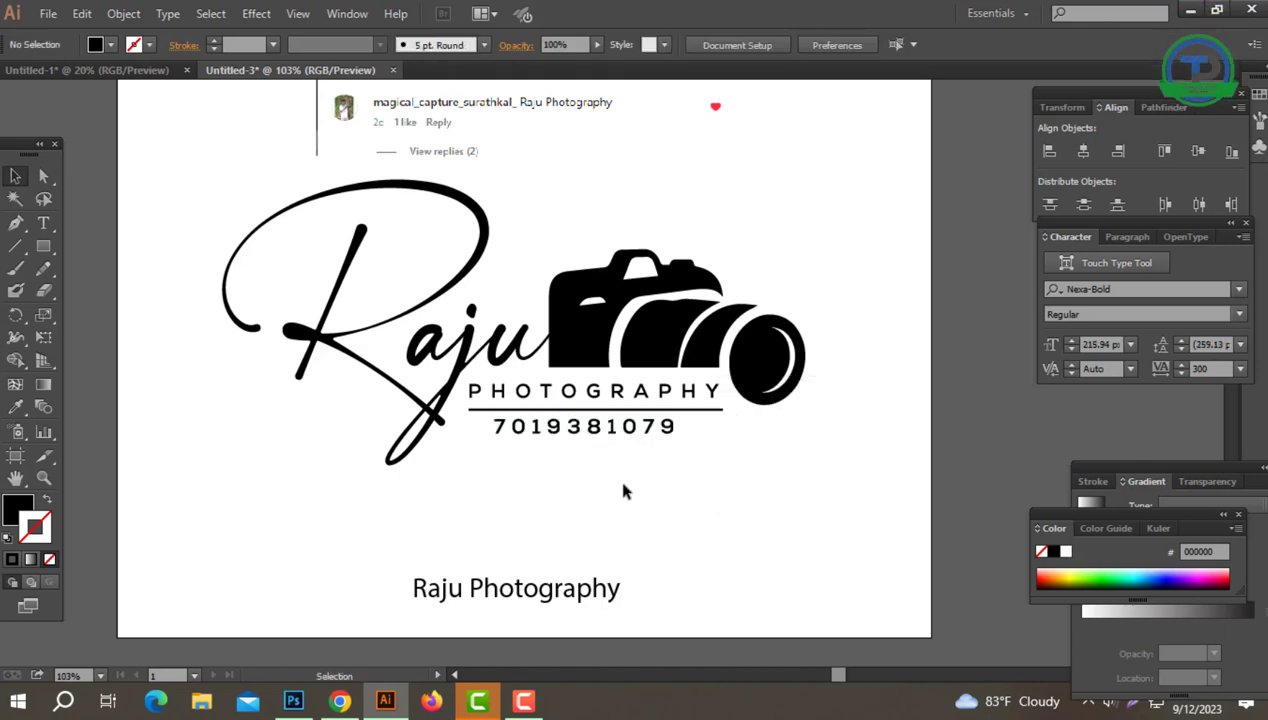
{"action": "left_click_drag", "start_coordinate": [574, 390], "coordinate": [573, 388]}
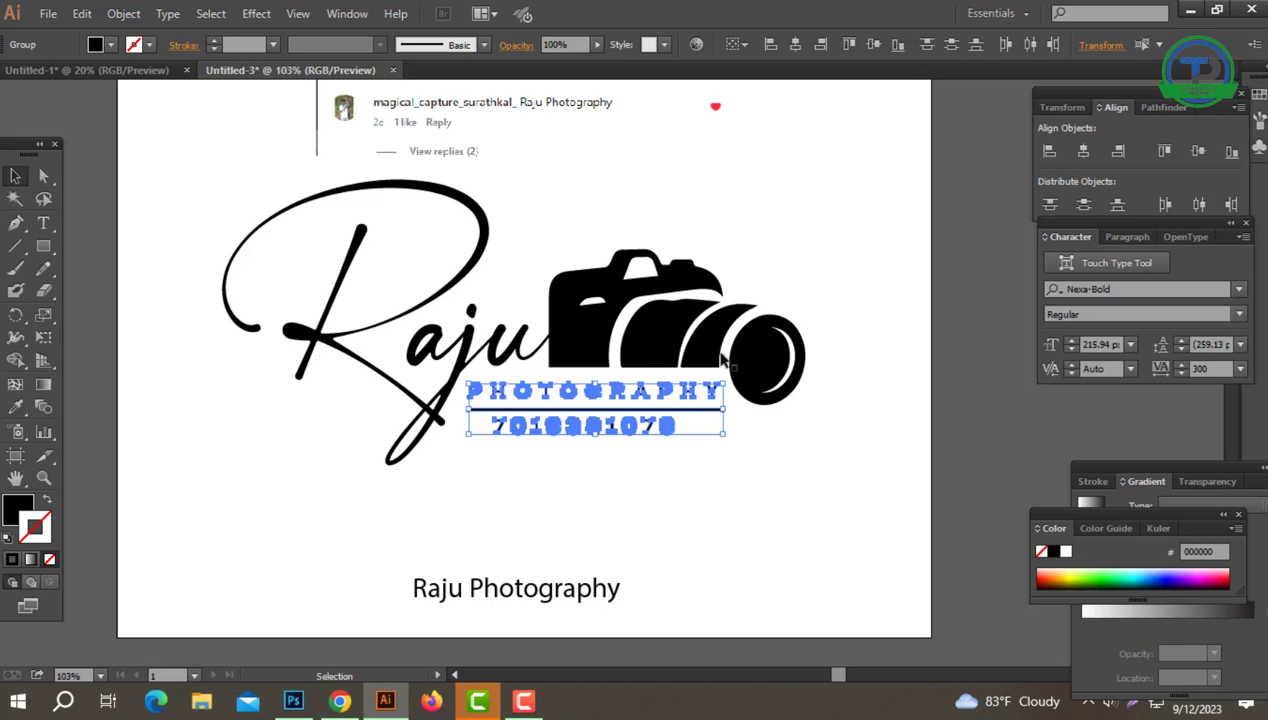
{"action": "left_click", "coordinate": [1083, 150]}
{"action": "left_click", "coordinate": [575, 465]}
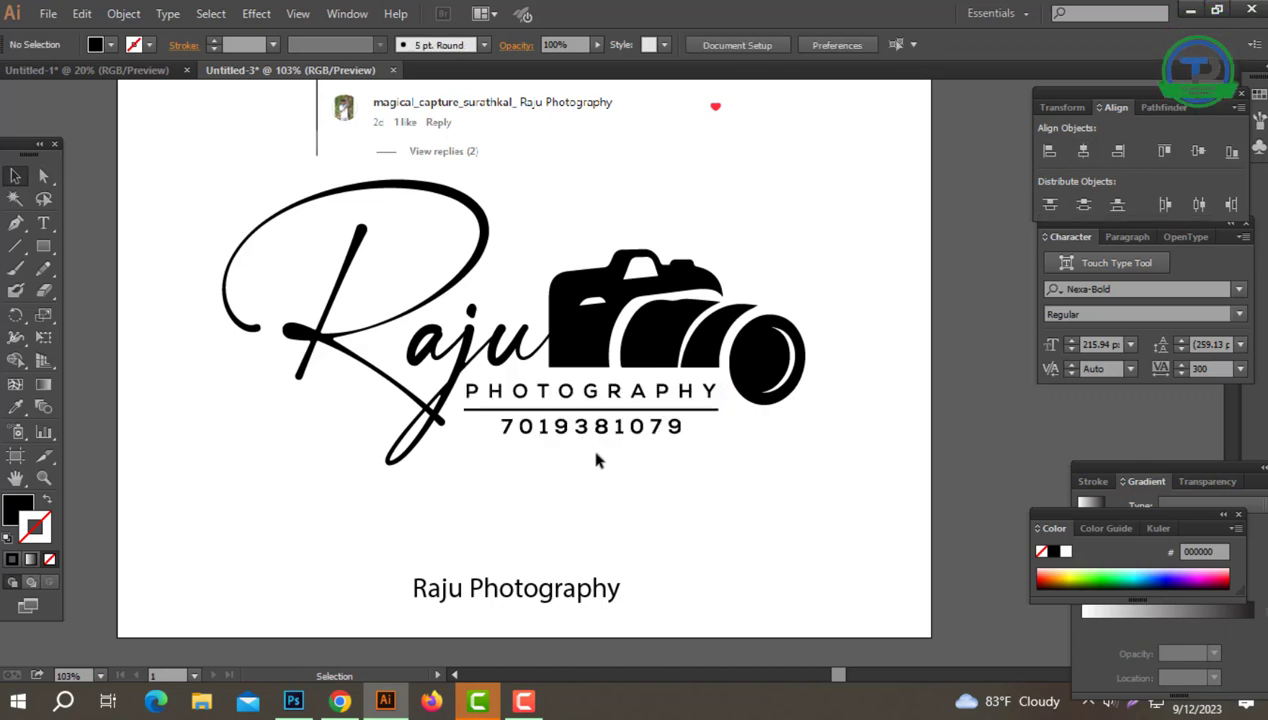
{"action": "left_click", "coordinate": [547, 577]}
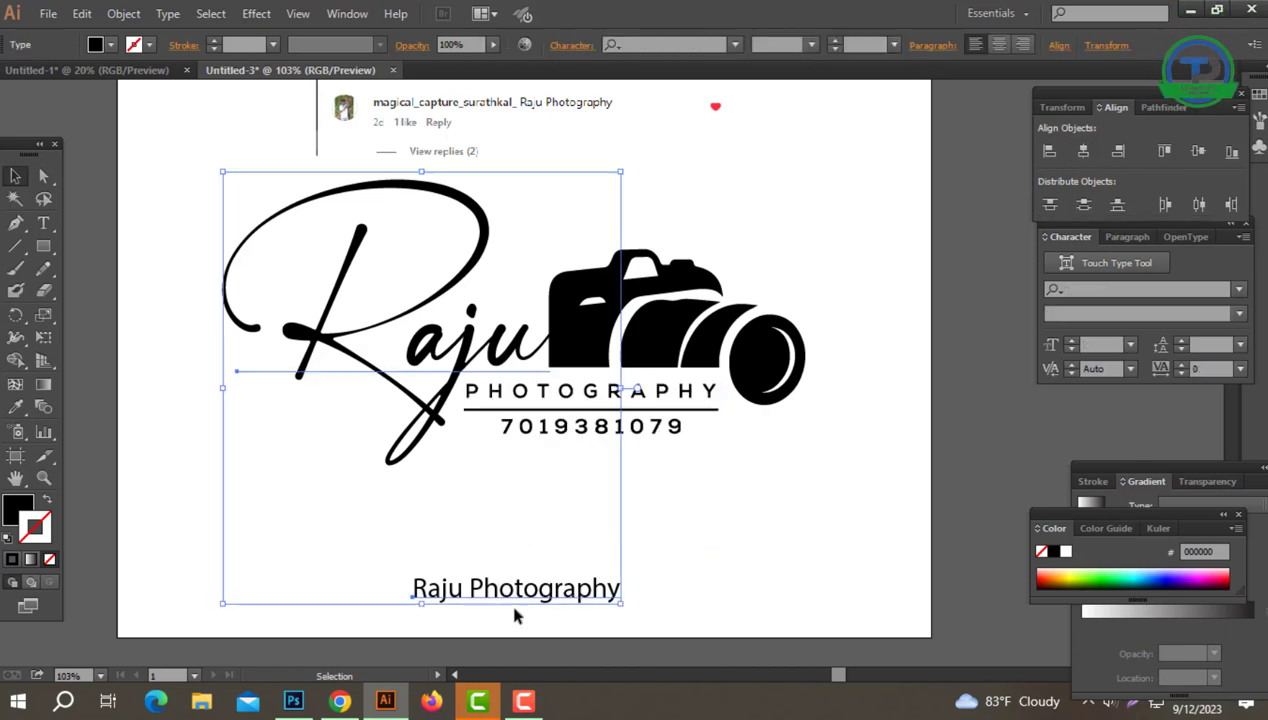
{"action": "key", "text": "Delete"}
{"action": "key", "text": "ctrl+z"}
{"action": "left_click", "coordinate": [716, 538]}
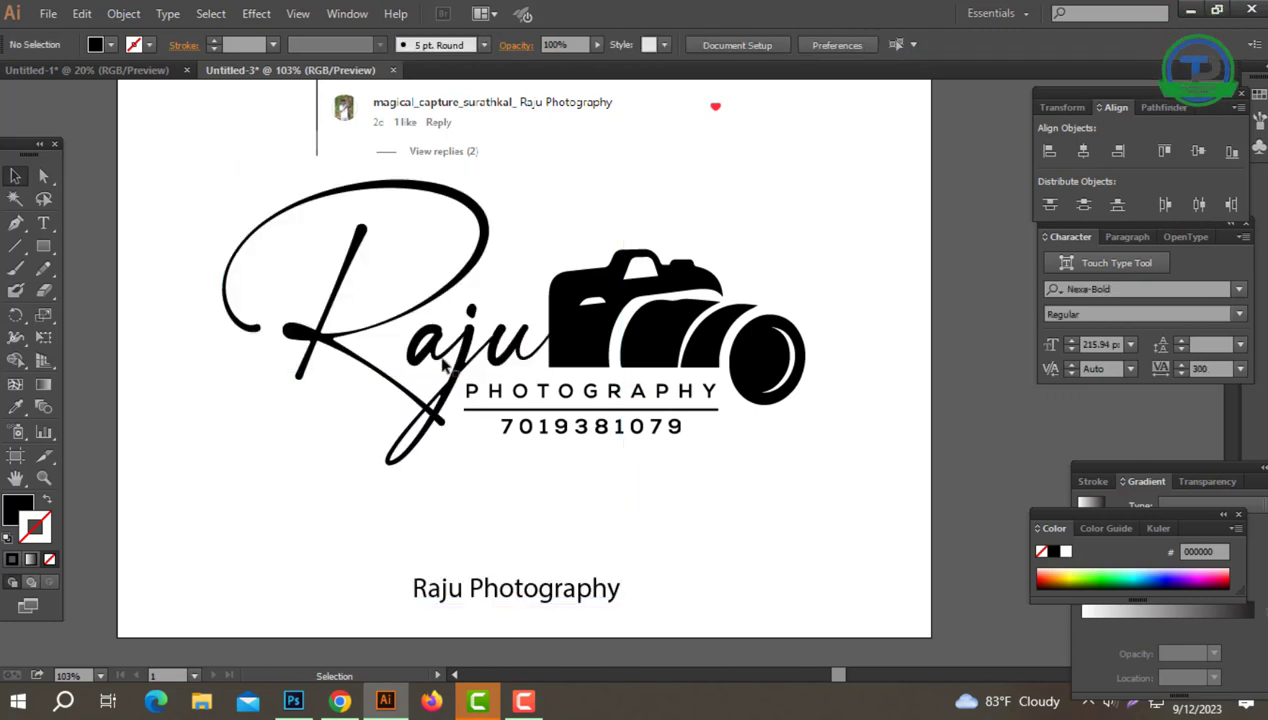
Convert the large script name to outlines.
{"action": "right_click", "coordinate": [439, 356]}
{"action": "left_click", "coordinate": [529, 487]}
{"action": "left_click", "coordinate": [720, 487]}
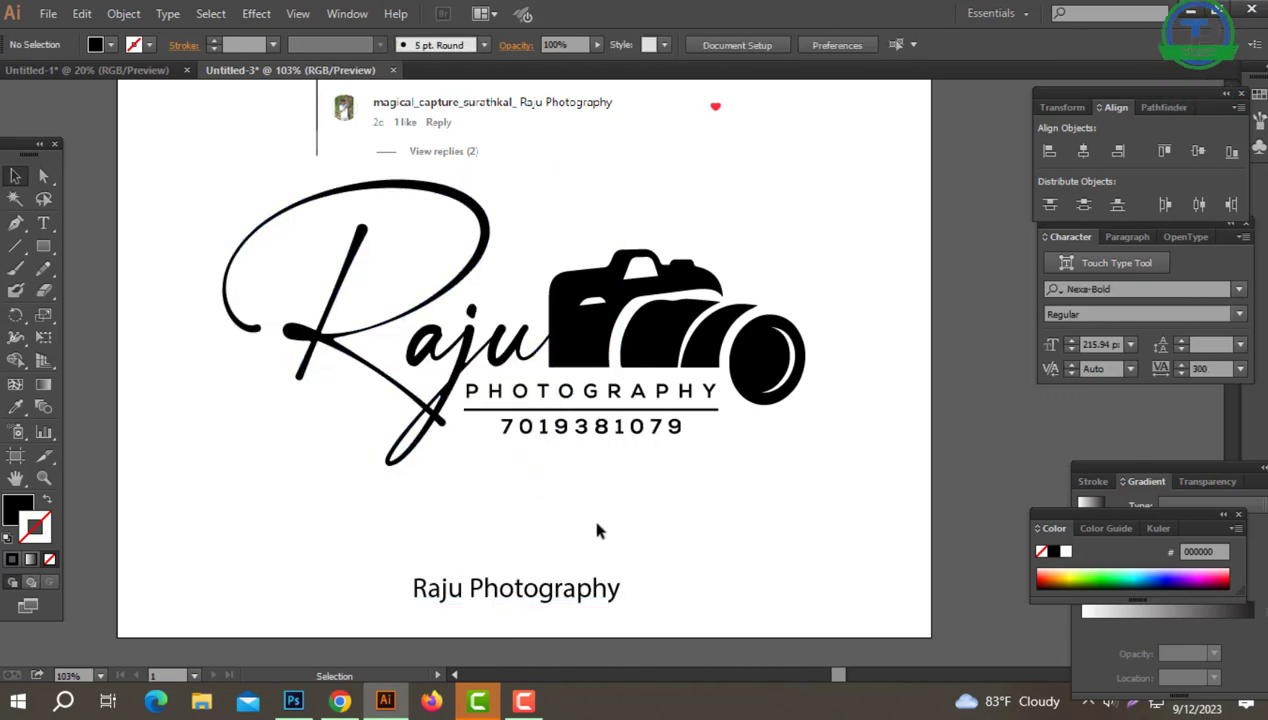
Delete the leftover reference text and comment screenshot from the artboard, and group all parts of the logo.
{"action": "left_click_drag", "start_coordinate": [634, 524], "coordinate": [490, 610]}
{"action": "key", "text": "Delete"}
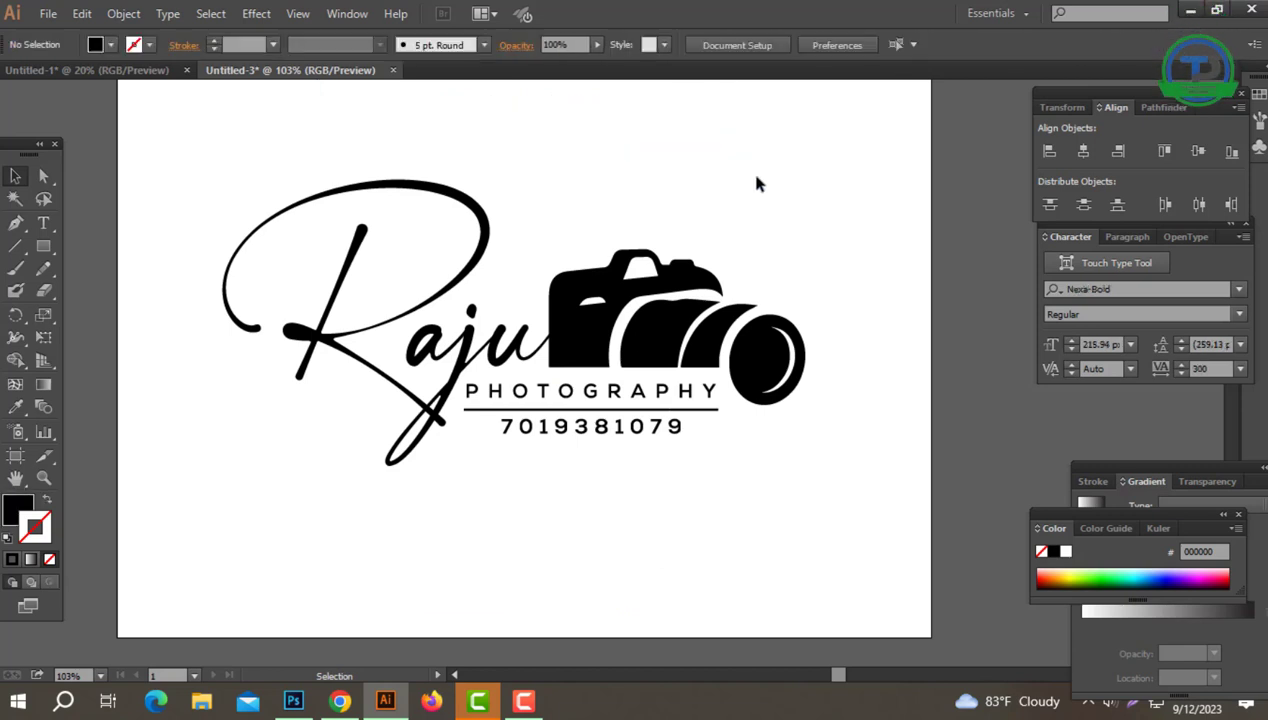
{"action": "left_click_drag", "start_coordinate": [797, 175], "coordinate": [235, 450]}
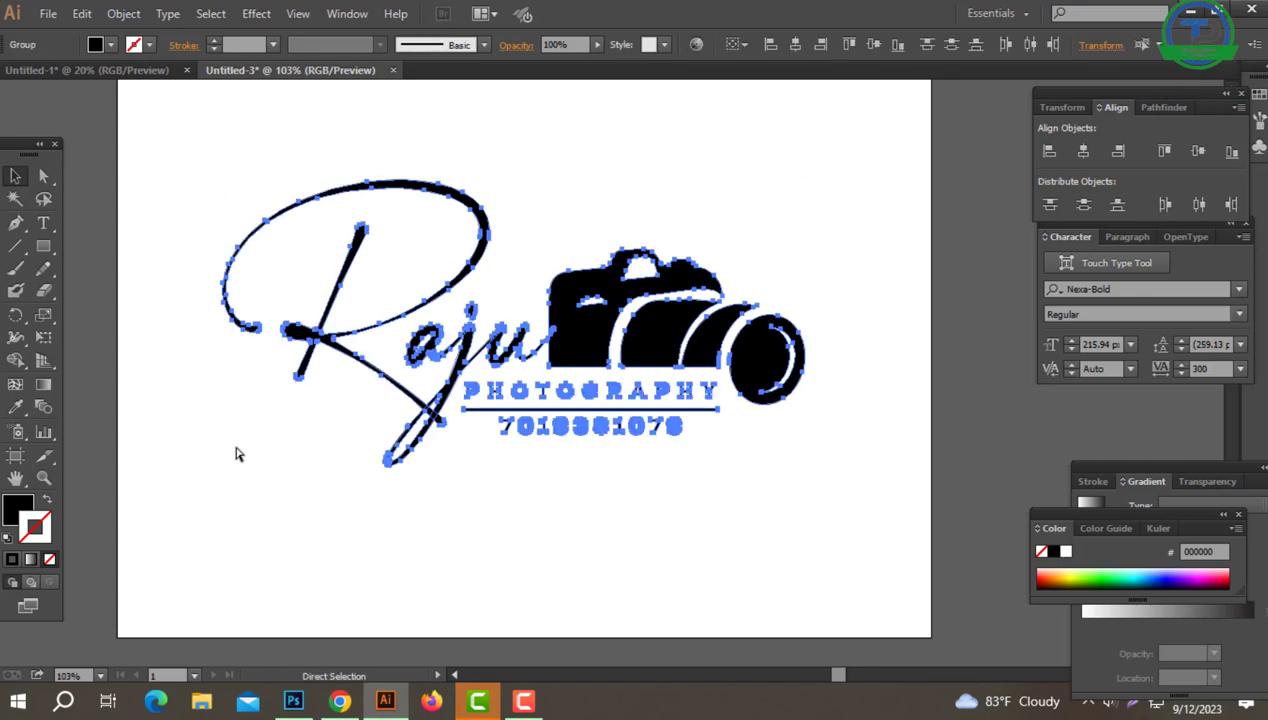
{"action": "key", "text": "ctrl+g"}
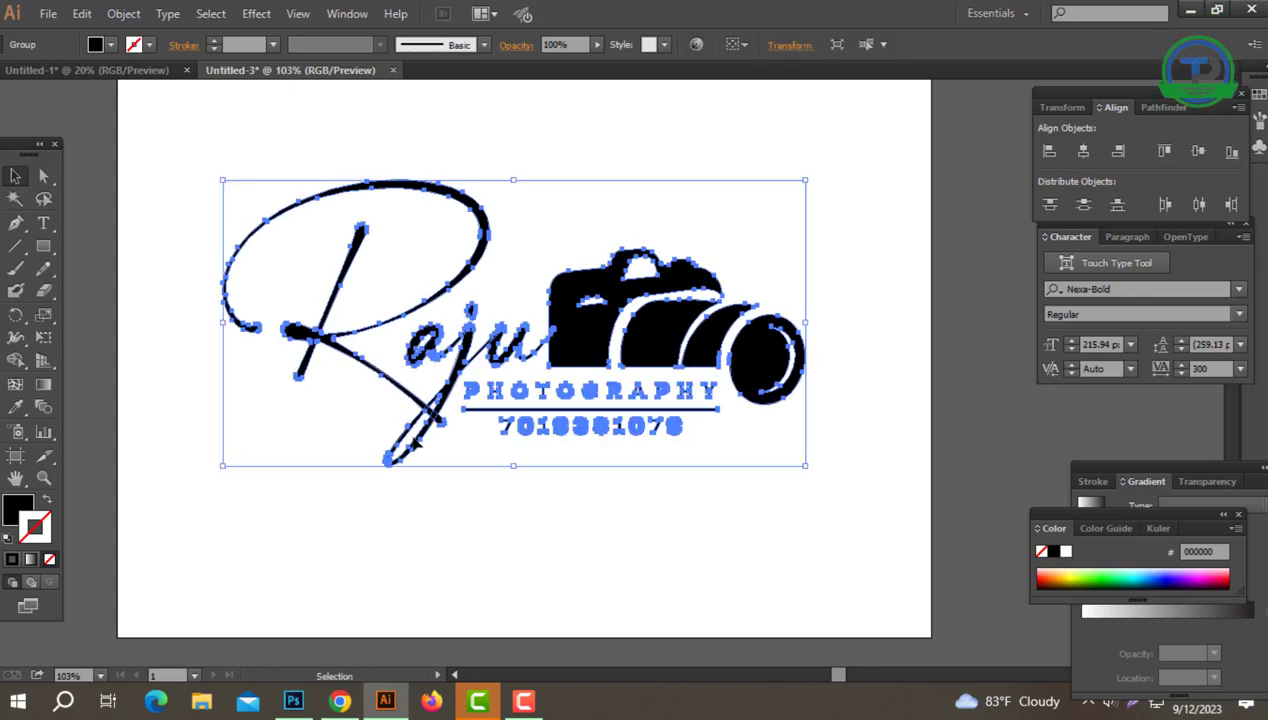
{"action": "left_click", "coordinate": [262, 450]}
Draw a black rectangle covering the whole artboard and lock it as the background.
{"action": "scroll", "coordinate": [627, 325], "scroll_direction": "down", "scroll_amount": 1}
{"action": "left_click_drag", "start_coordinate": [627, 320], "coordinate": [684, 340]}
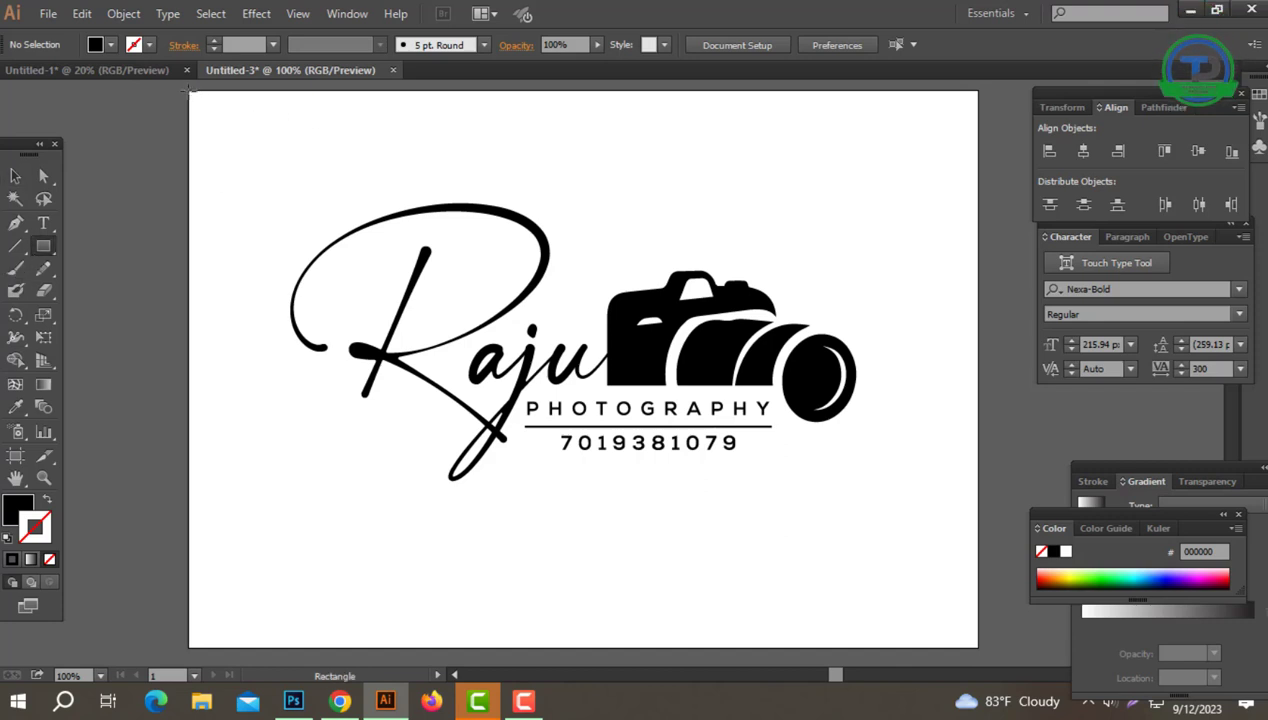
{"action": "left_click_drag", "start_coordinate": [190, 91], "coordinate": [977, 648]}
{"action": "left_click", "coordinate": [12, 175]}
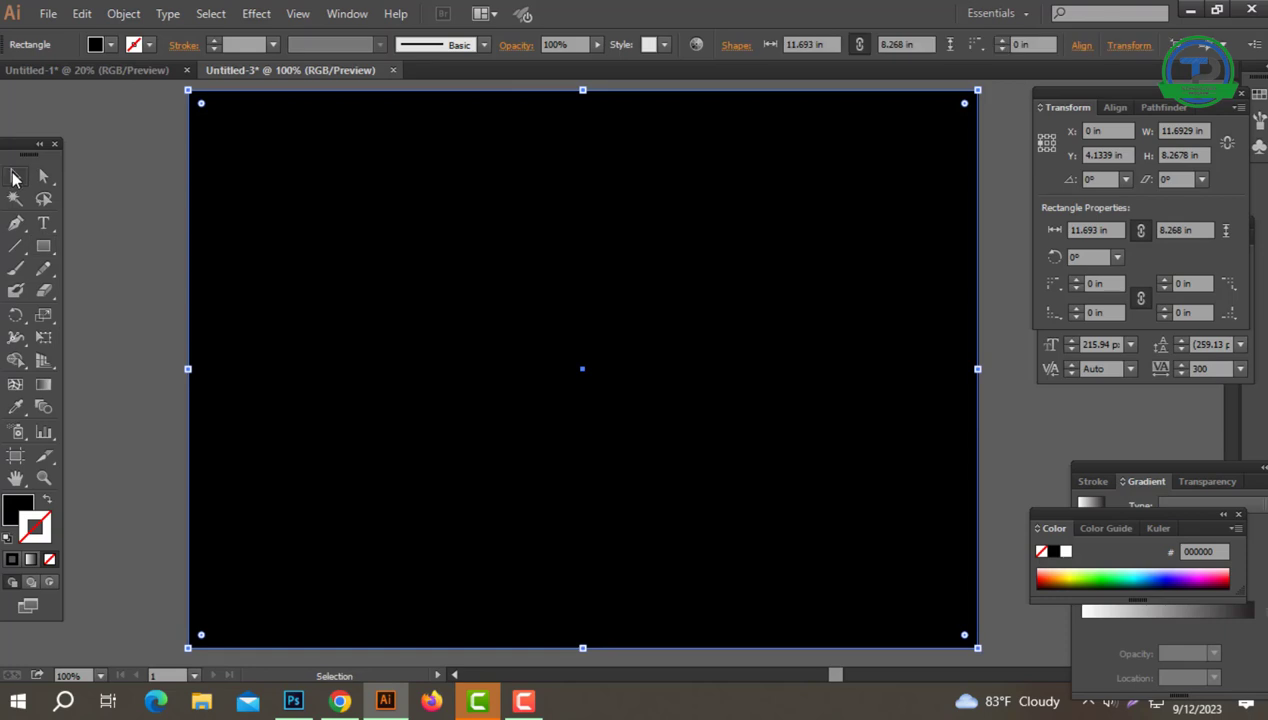
{"action": "key", "text": "ctrl+2"}
Bring the logo group to the front of the black background.
{"action": "left_click_drag", "start_coordinate": [306, 193], "coordinate": [945, 580]}
{"action": "right_click", "coordinate": [614, 351]}
{"action": "mouse_move", "coordinate": [750, 505]}
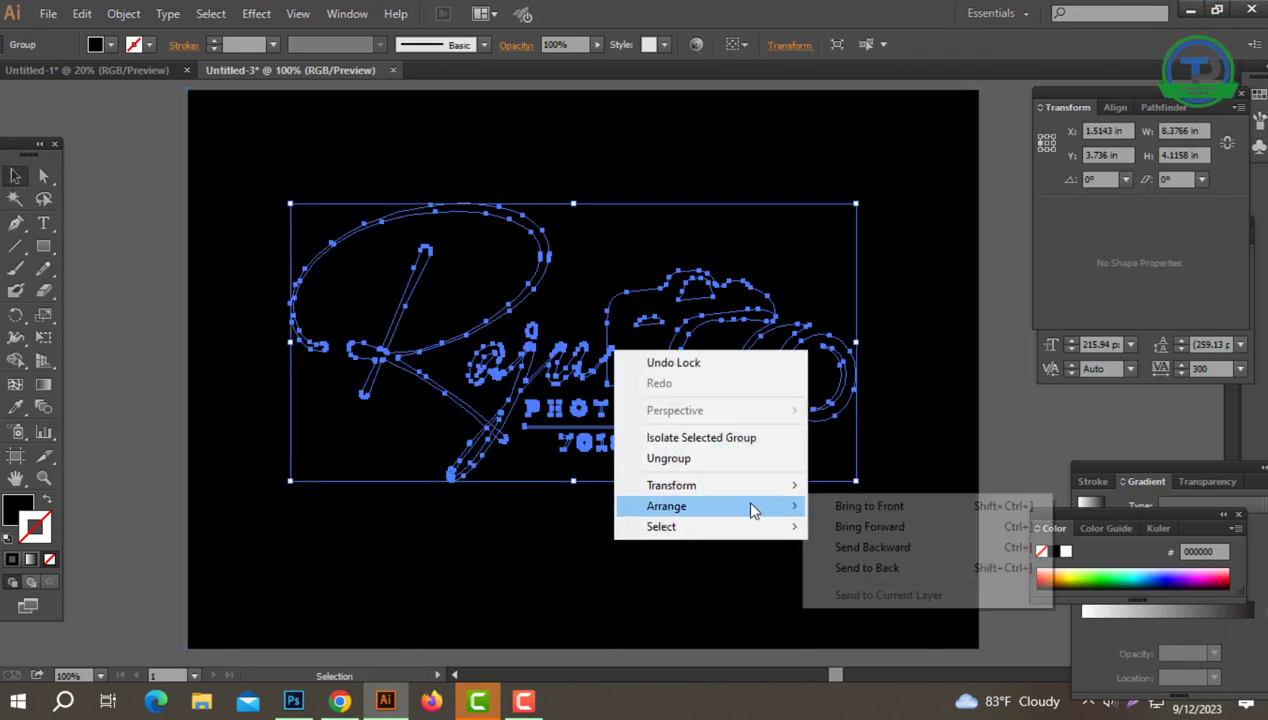
{"action": "left_click", "coordinate": [875, 505]}
Fill the whole logo group with red, FF0000.
{"action": "key", "text": "ctrl+shift+a"}
{"action": "key", "text": "ctrl+0"}
{"action": "key", "text": "ctrl+a"}
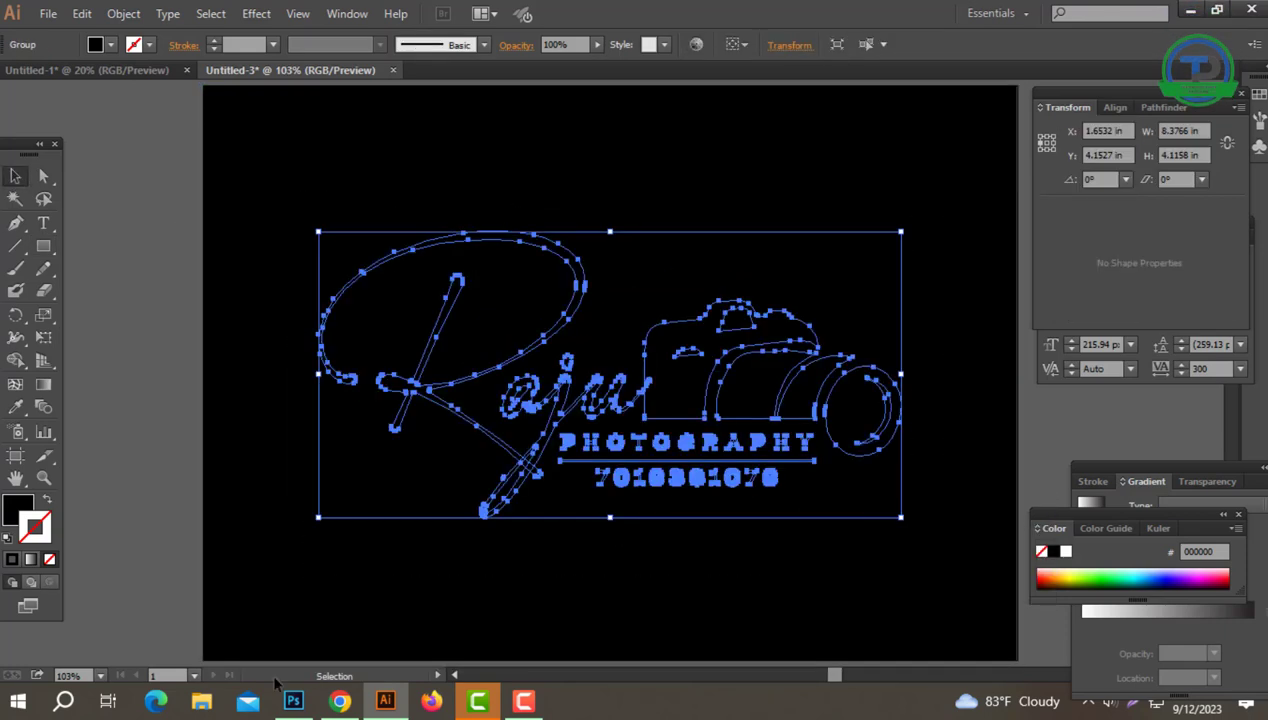
{"action": "double_click", "coordinate": [15, 512]}
{"action": "left_click_drag", "start_coordinate": [585, 388], "coordinate": [633, 222]}
{"action": "key", "text": "Return"}
{"action": "left_click", "coordinate": [629, 197]}
{"action": "right_click", "coordinate": [724, 391]}
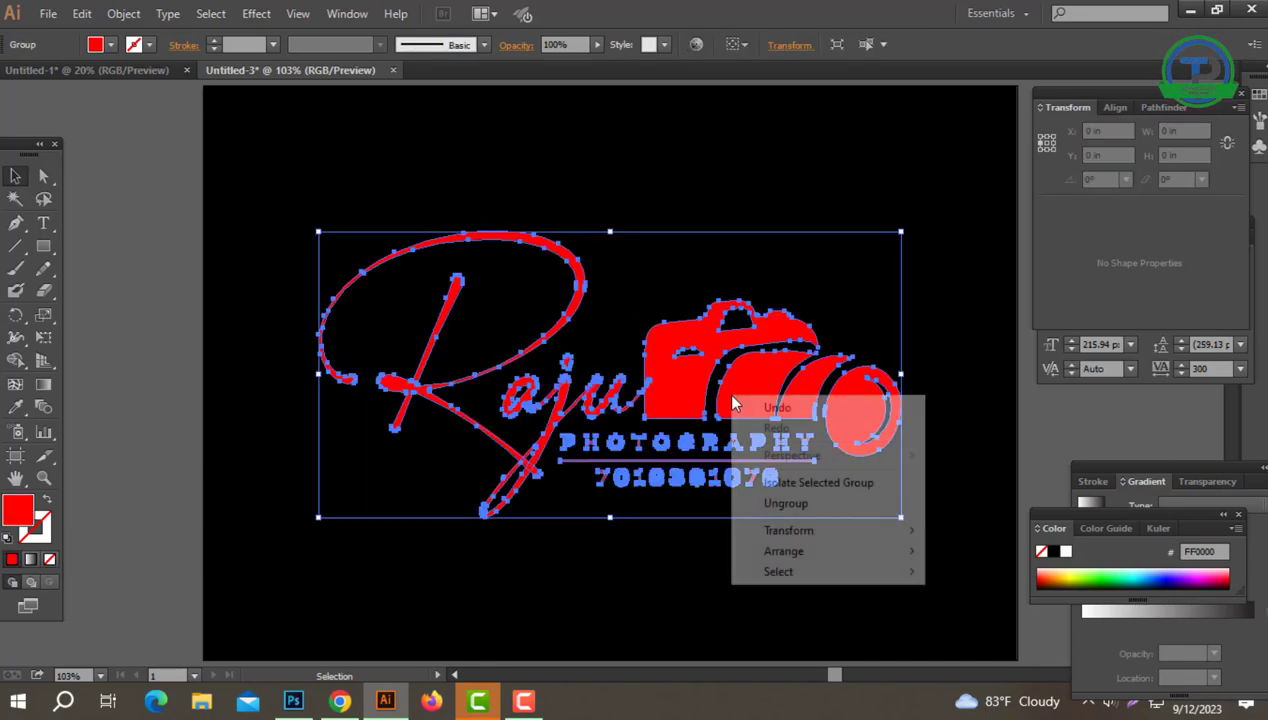
{"action": "left_click", "coordinate": [279, 526]}
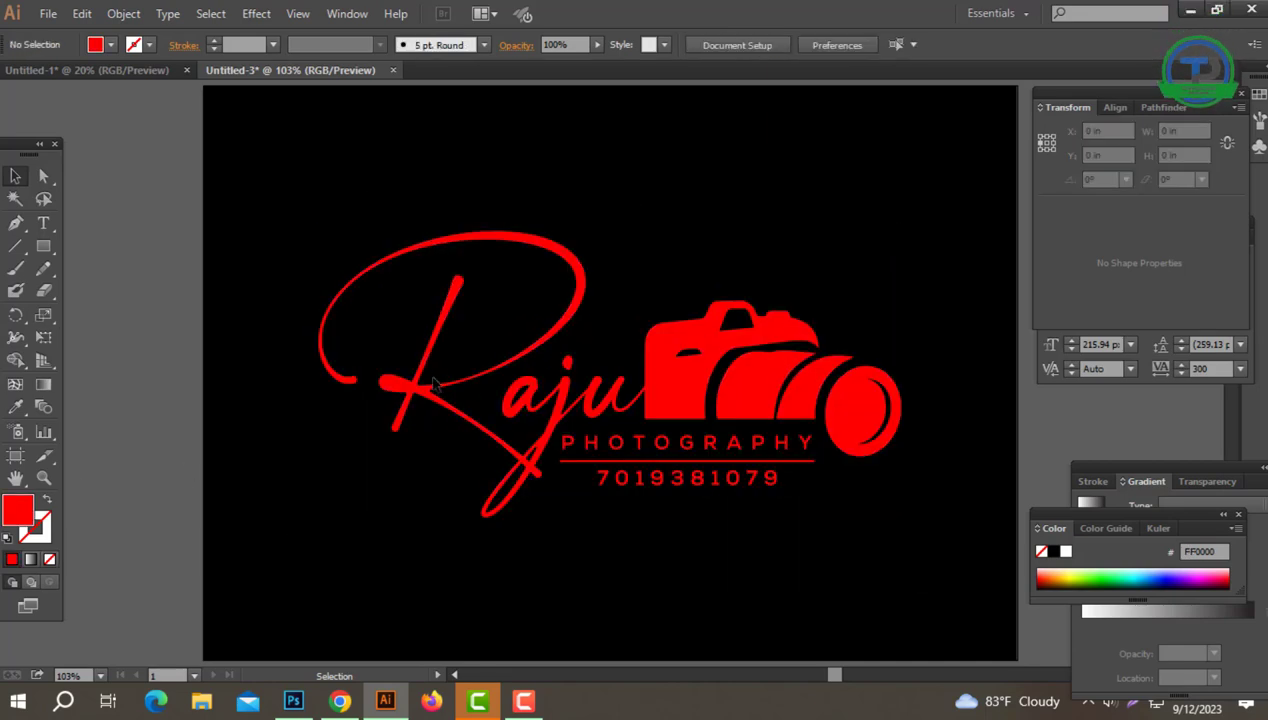
Ungroup the logo into its separate parts.
{"action": "right_click", "coordinate": [430, 374]}
{"action": "key", "text": "Escape"}
{"action": "right_click", "coordinate": [397, 372]}
{"action": "left_click", "coordinate": [455, 486]}
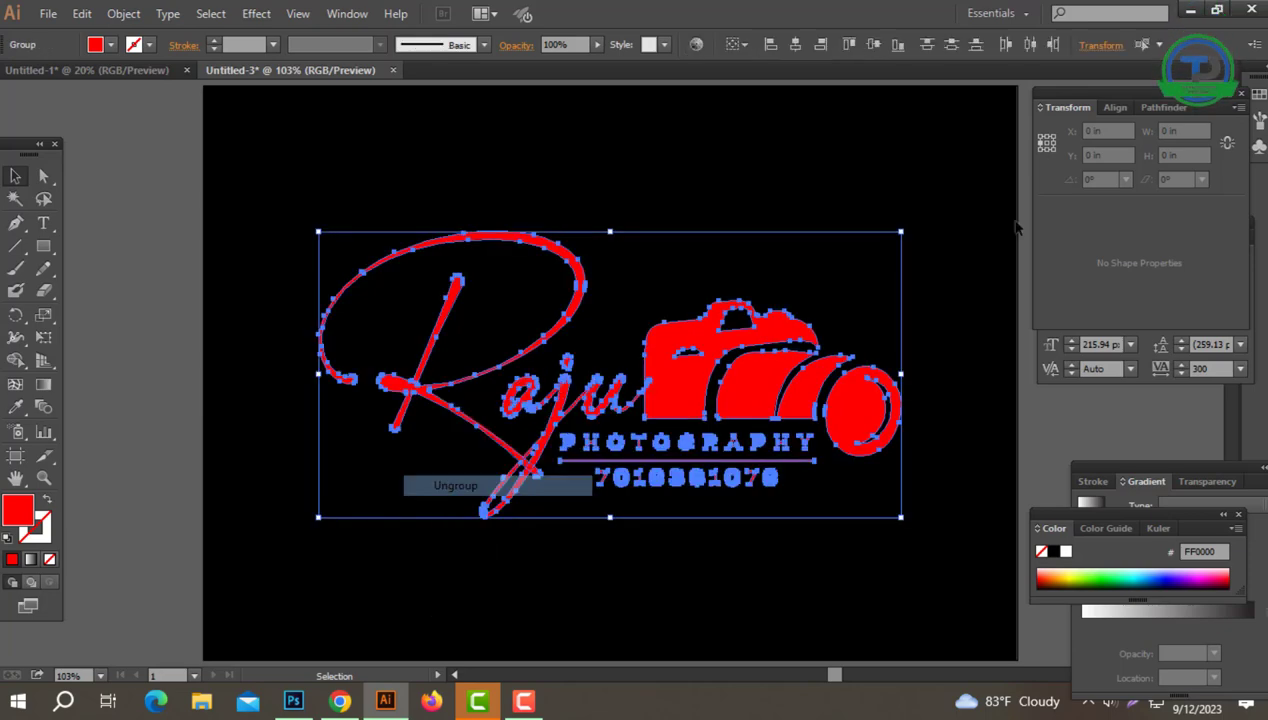
{"action": "left_click", "coordinate": [1015, 228]}
Fill the script name and the camera icon with white, FFFFFF.
{"action": "left_click_drag", "start_coordinate": [406, 378], "coordinate": [264, 358]}
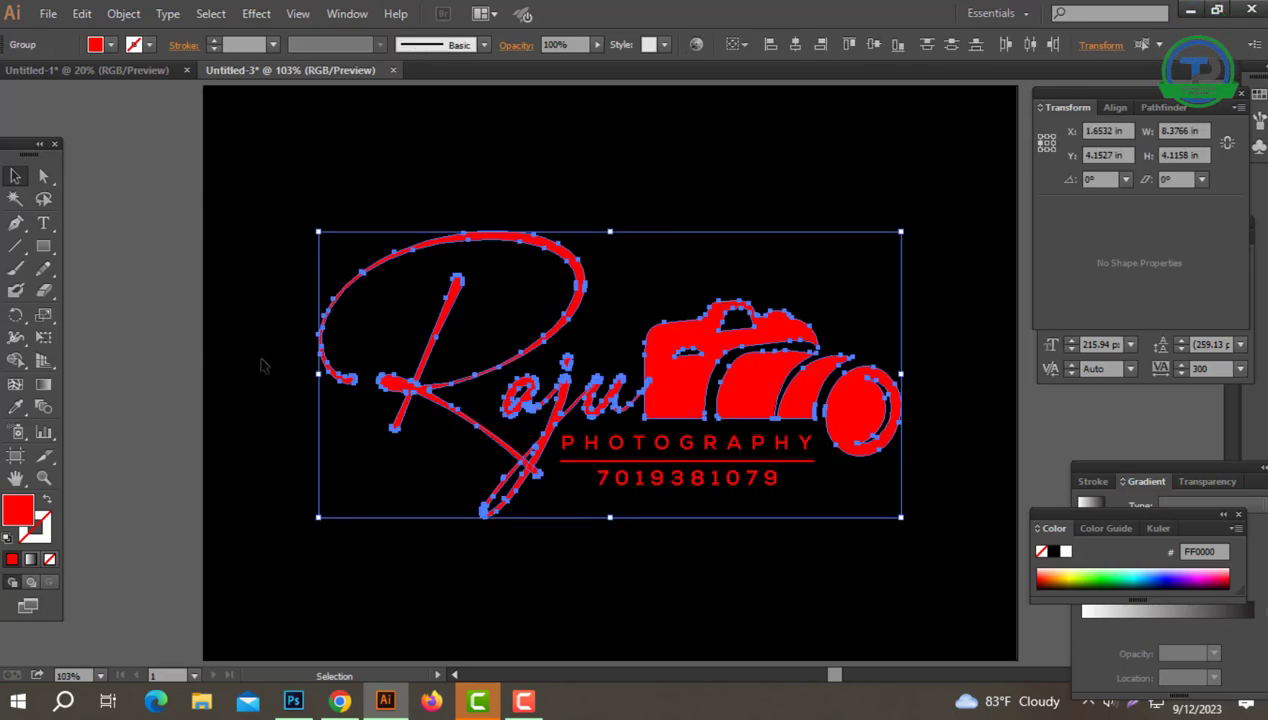
{"action": "double_click", "coordinate": [8, 501]}
{"action": "left_click", "coordinate": [383, 237]}
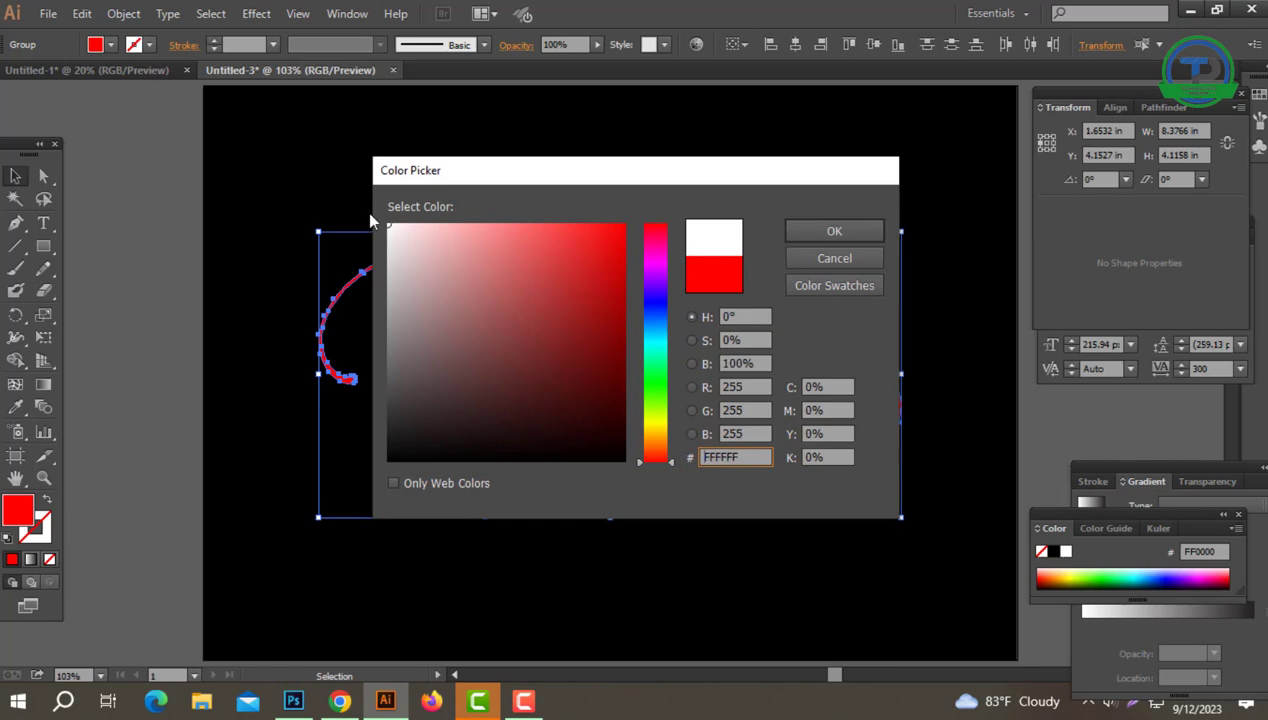
{"action": "left_click", "coordinate": [808, 232]}
{"action": "left_click", "coordinate": [700, 197]}
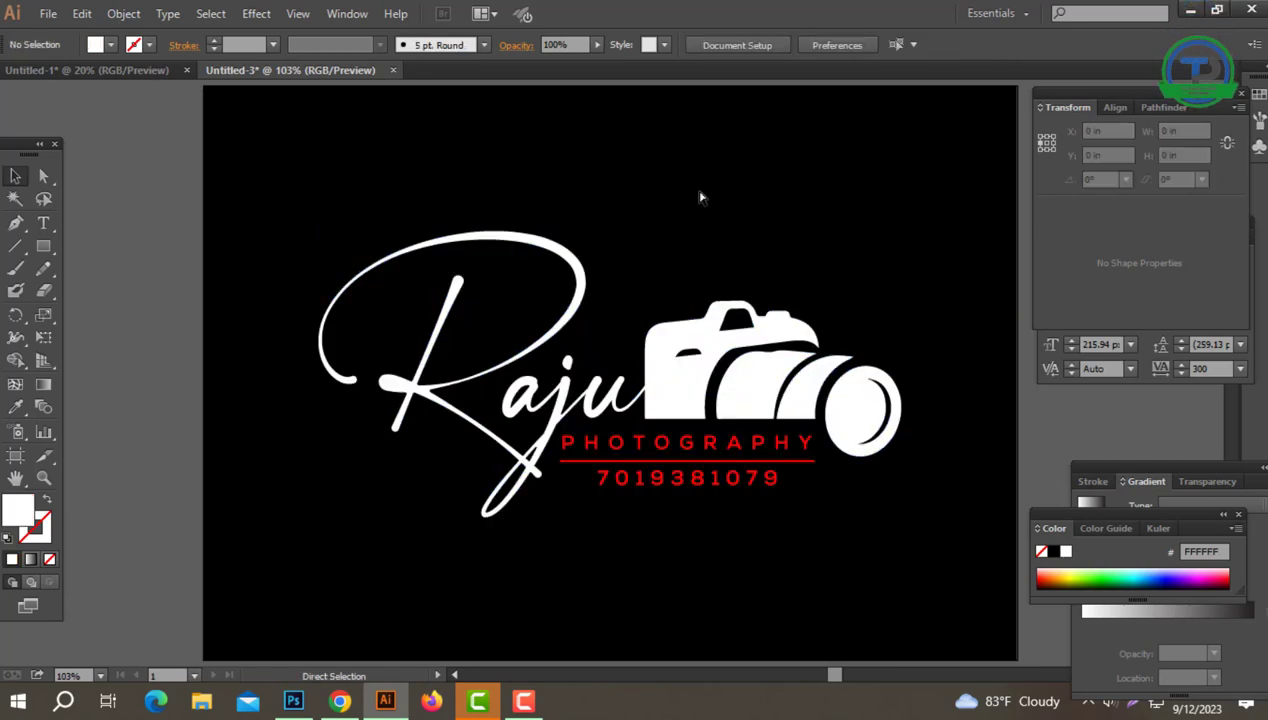
{"action": "left_click_drag", "start_coordinate": [801, 525], "coordinate": [701, 436]}
{"action": "left_click", "coordinate": [688, 529]}
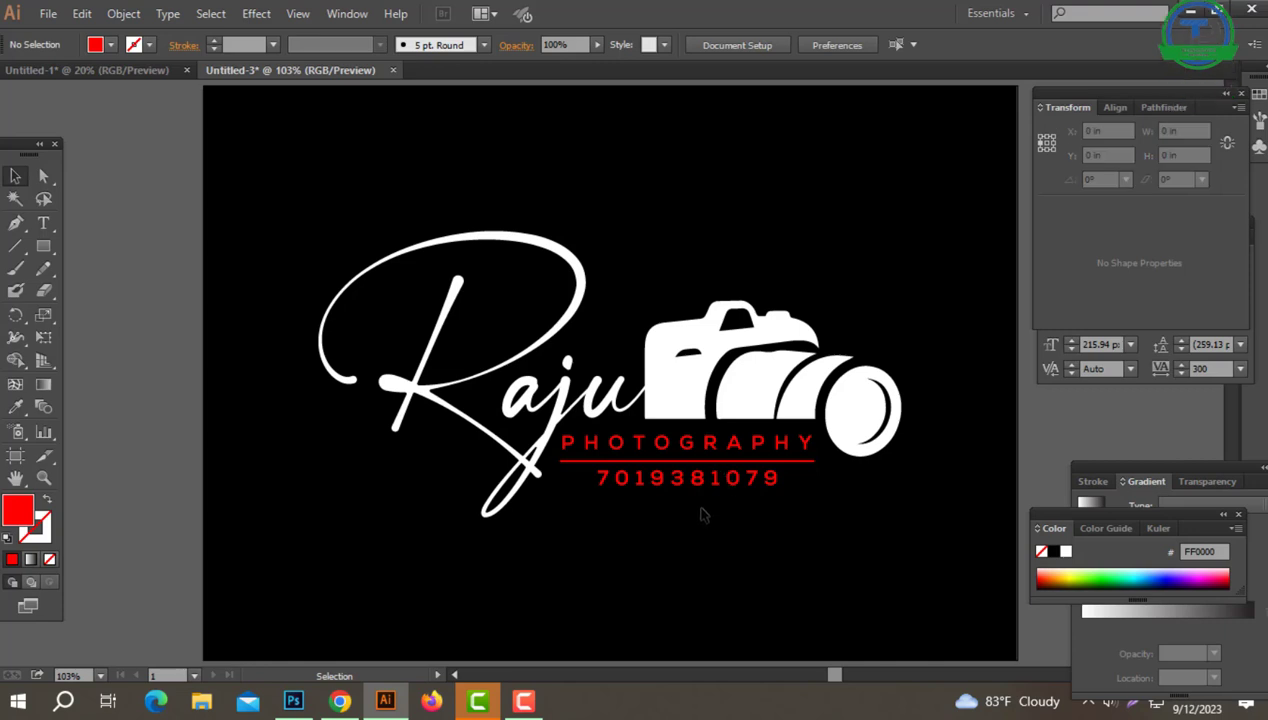
{"action": "left_click", "coordinate": [657, 441]}
{"action": "left_click", "coordinate": [678, 482]}
{"action": "left_click", "coordinate": [744, 544]}
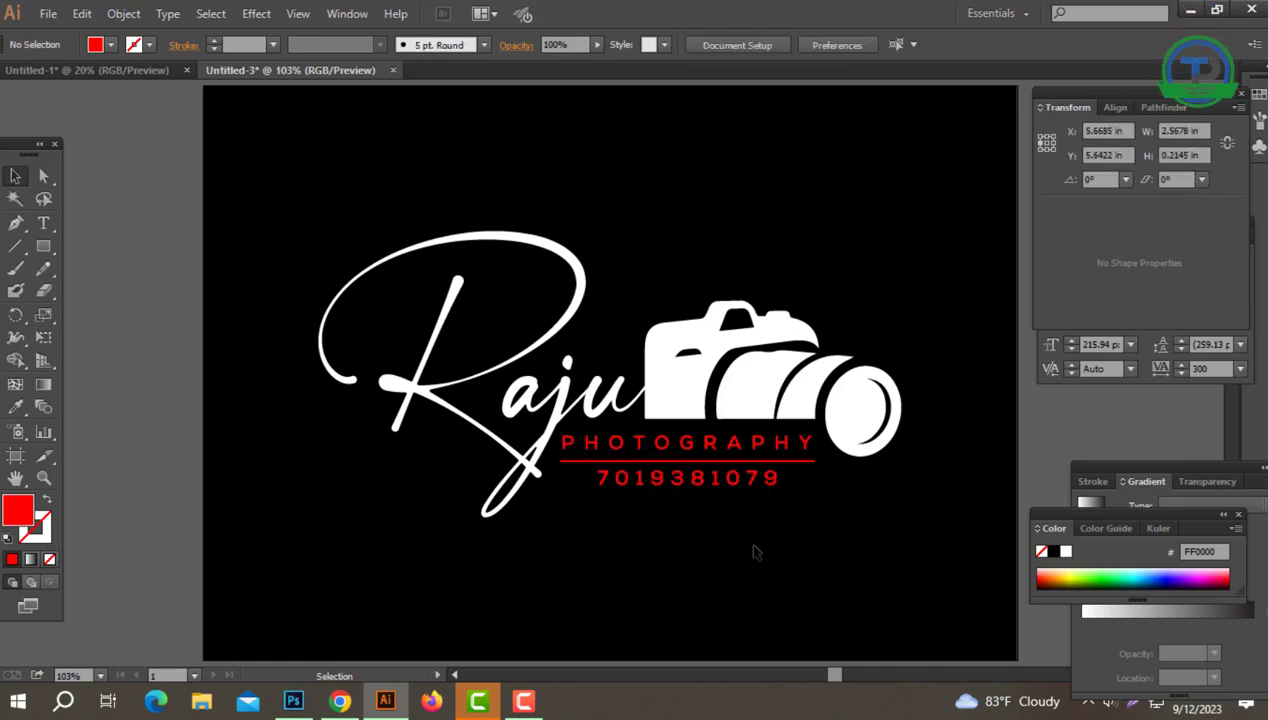
{"action": "left_click", "coordinate": [680, 480]}
{"action": "left_click", "coordinate": [885, 577]}
Hide the panels and fit the artboard to the window to examine the finished logo.
{"action": "key", "text": "ctrl+a"}
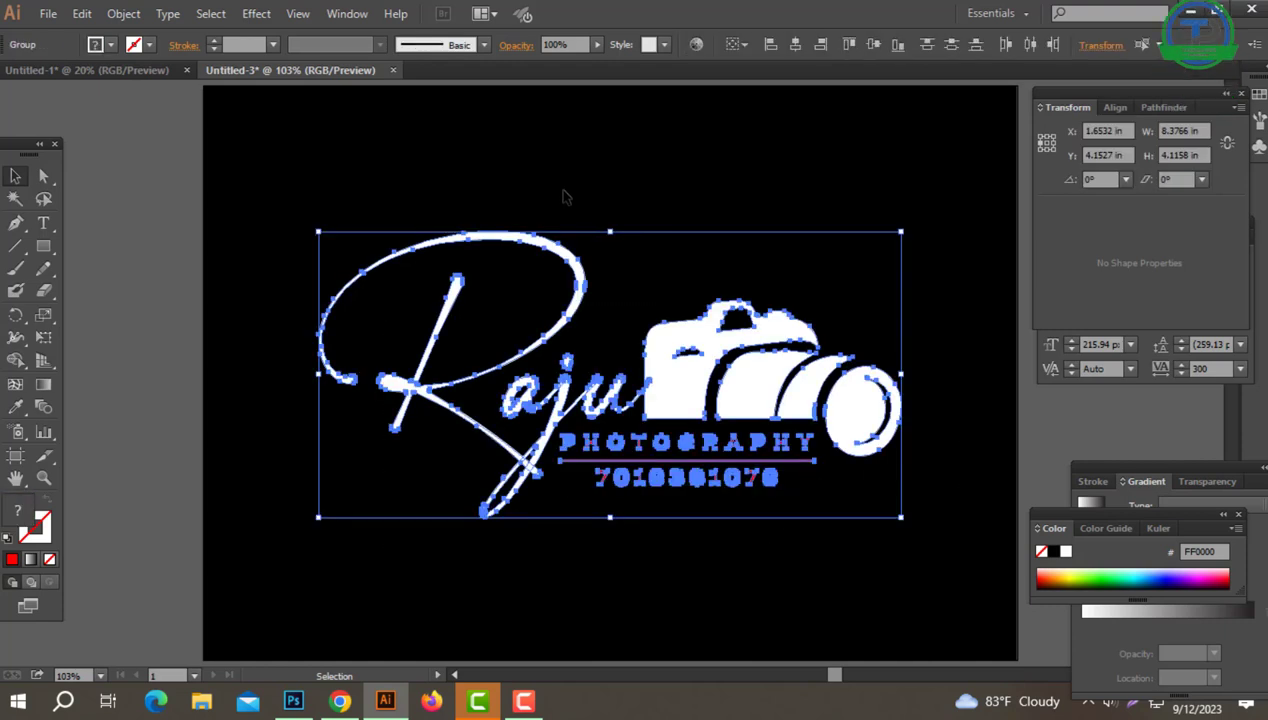
{"action": "left_click", "coordinate": [562, 194]}
{"action": "key", "text": "Tab"}
{"action": "key", "text": "ctrl+0"}
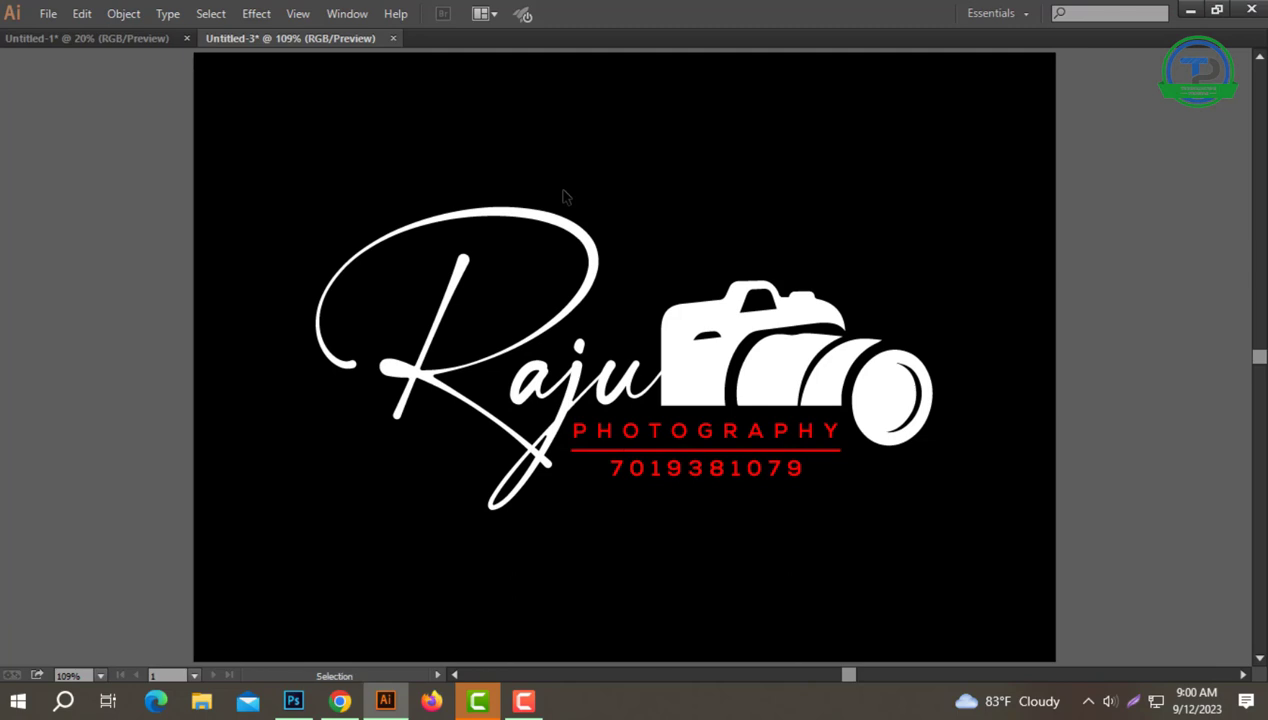